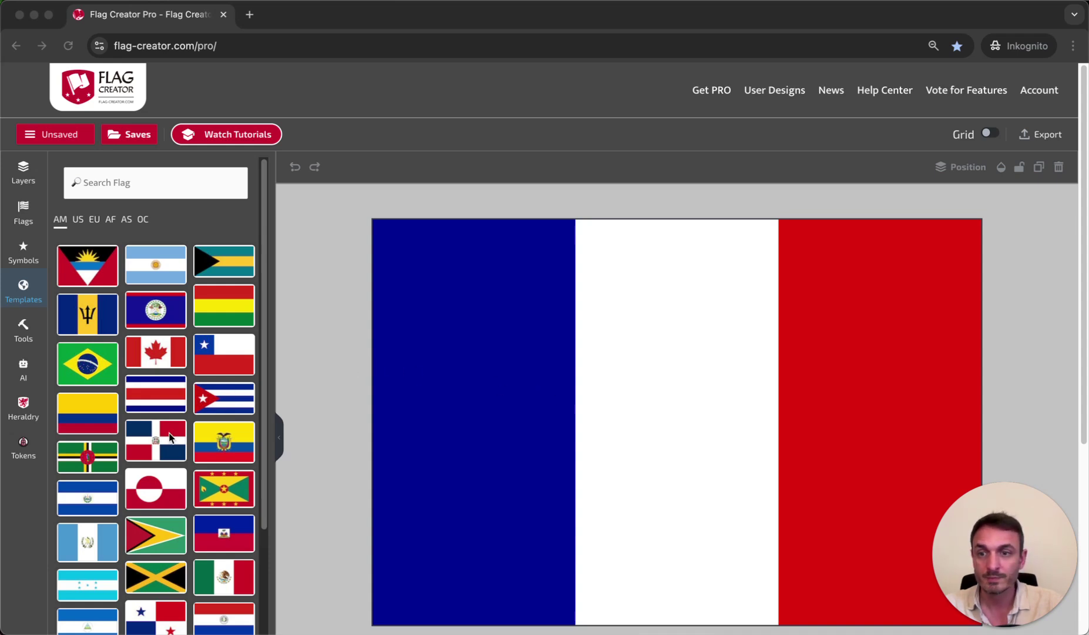
Show the EU flag templates and load Germany, then Catalonia
scroll(164, 369, "down", 3)
scroll(162, 377, "up", 3)
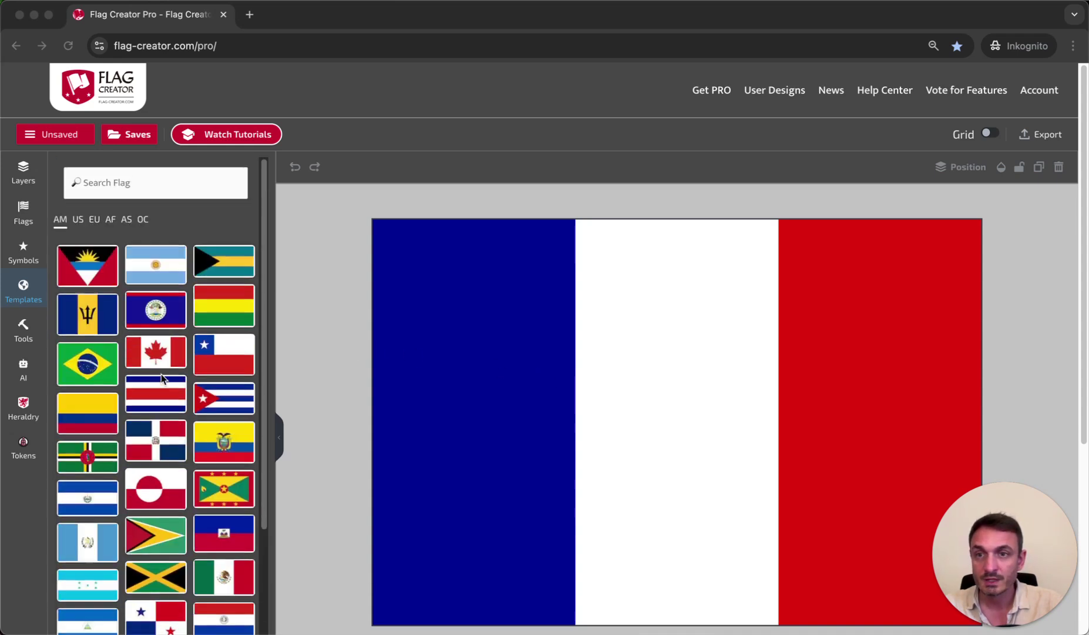
left_click(94, 218)
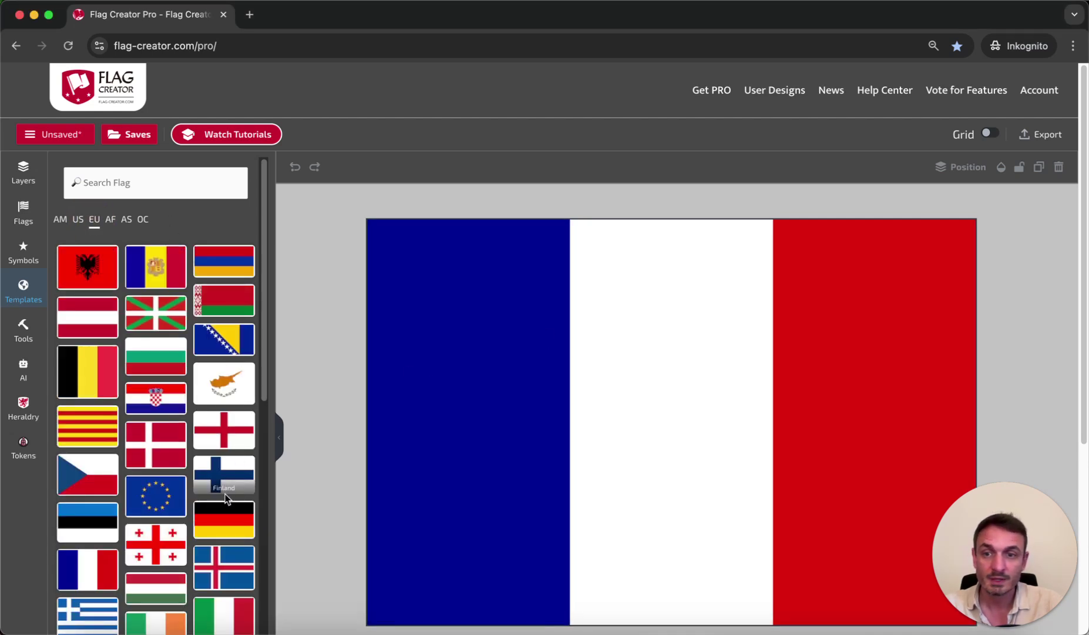
left_click(222, 518)
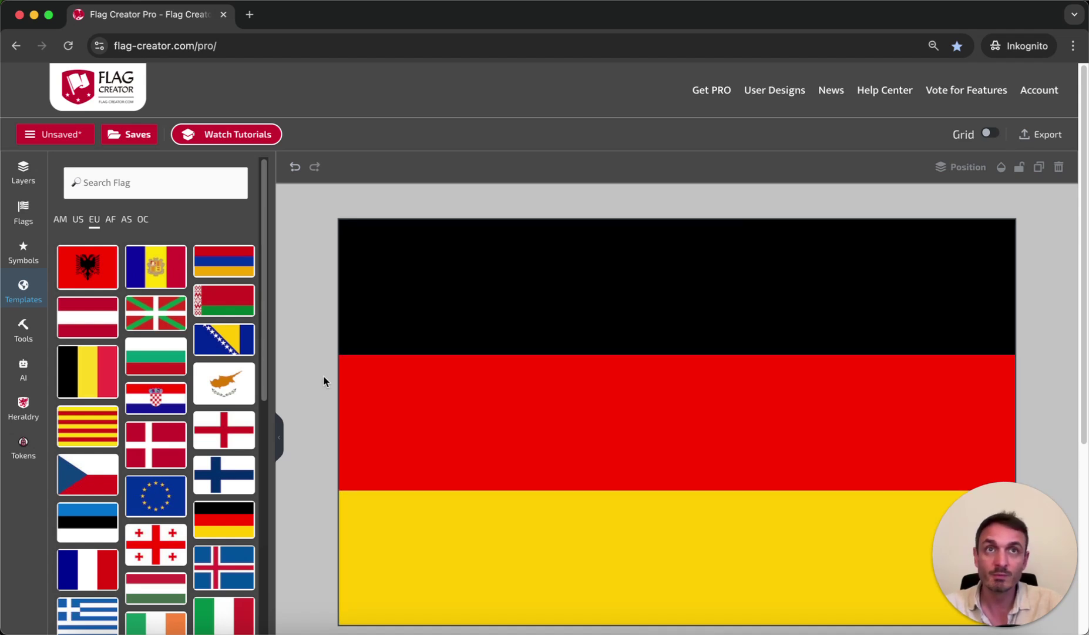
left_click(96, 421)
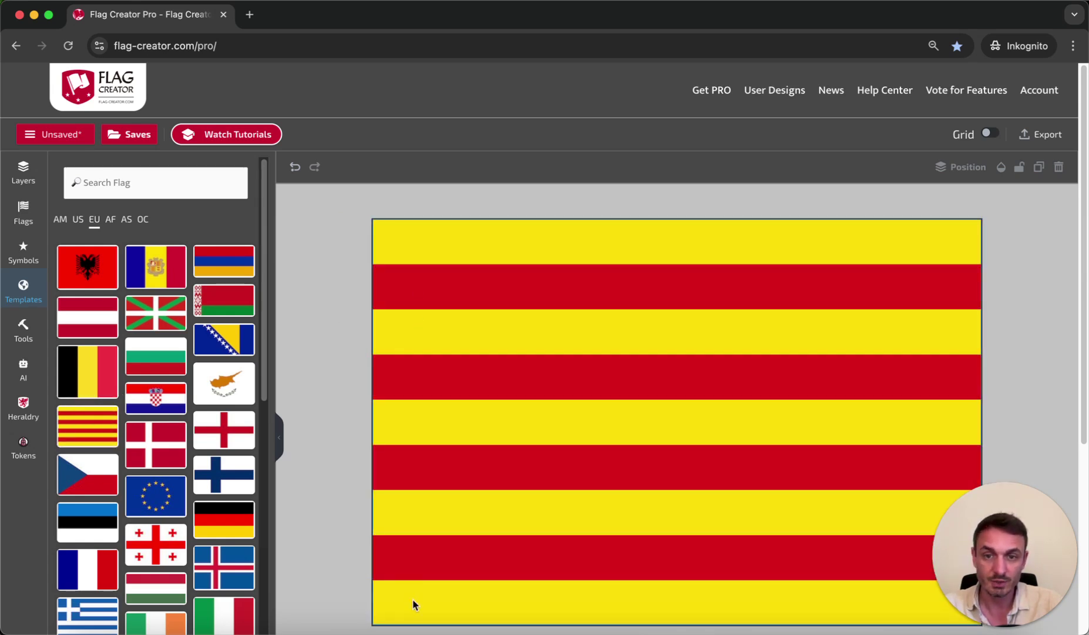
Try the Greek and Latvian templates, then reload the Catalonia flag
scroll(106, 513, "down", 3)
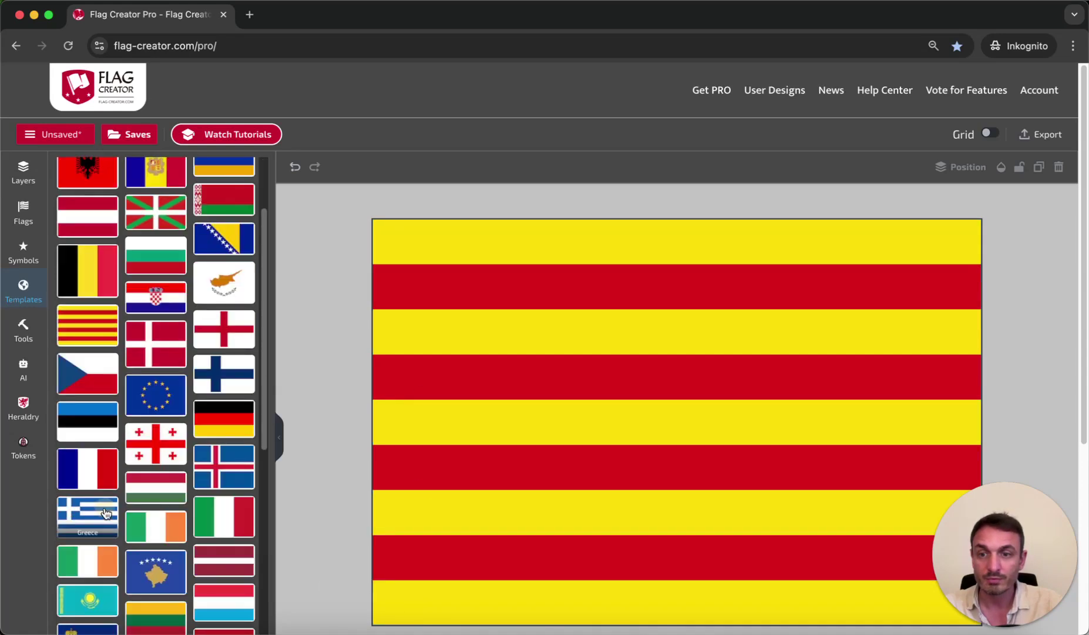
left_click(106, 513)
left_click(232, 558)
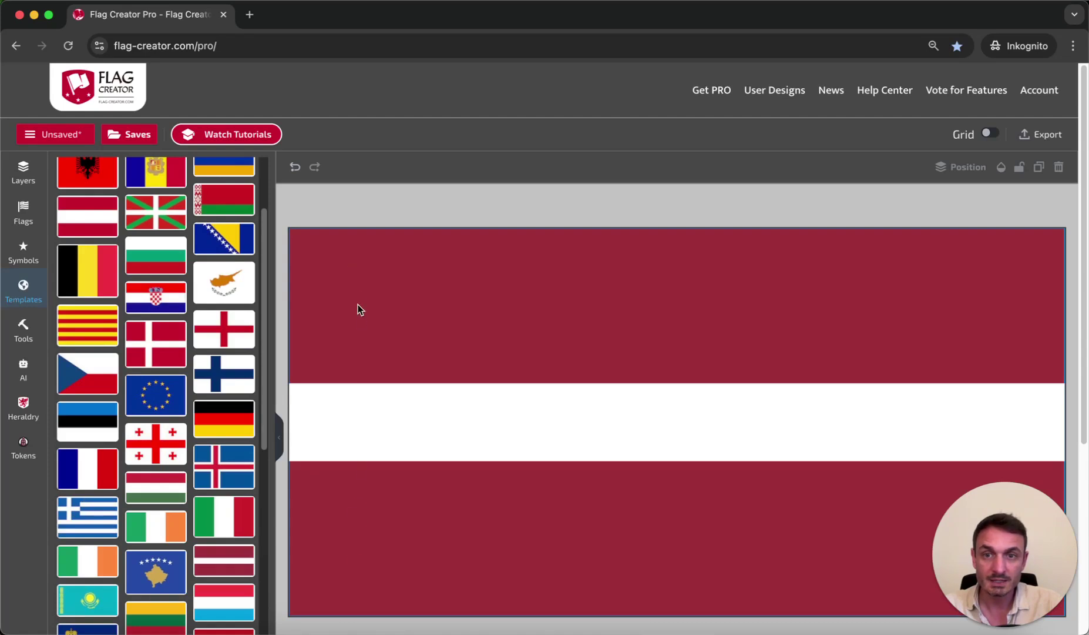
scroll(165, 368, "down", 3)
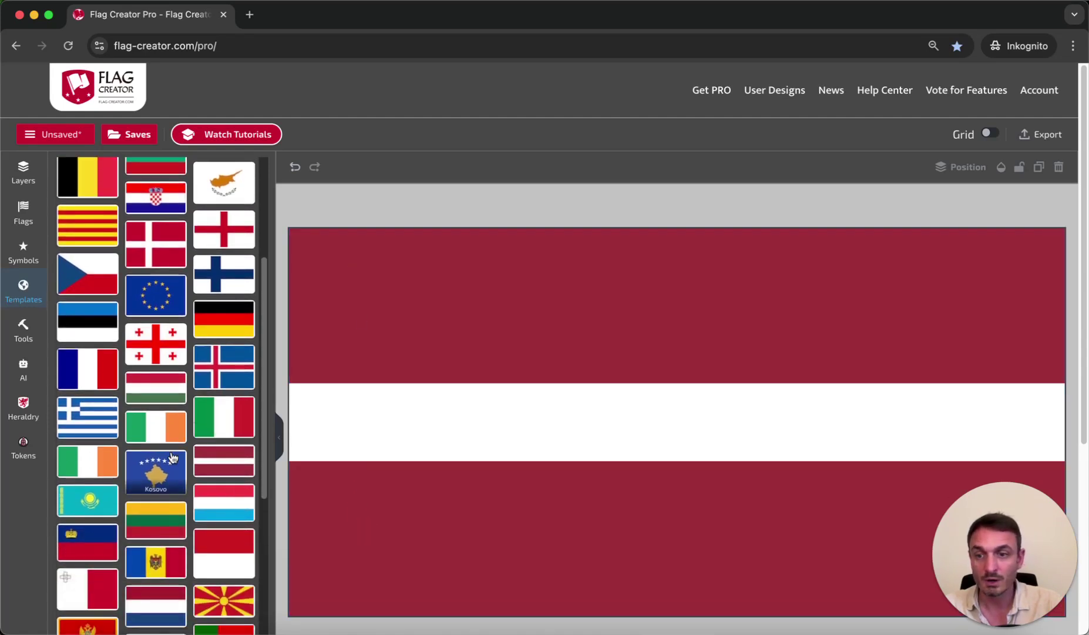
scroll(164, 368, "up", 5)
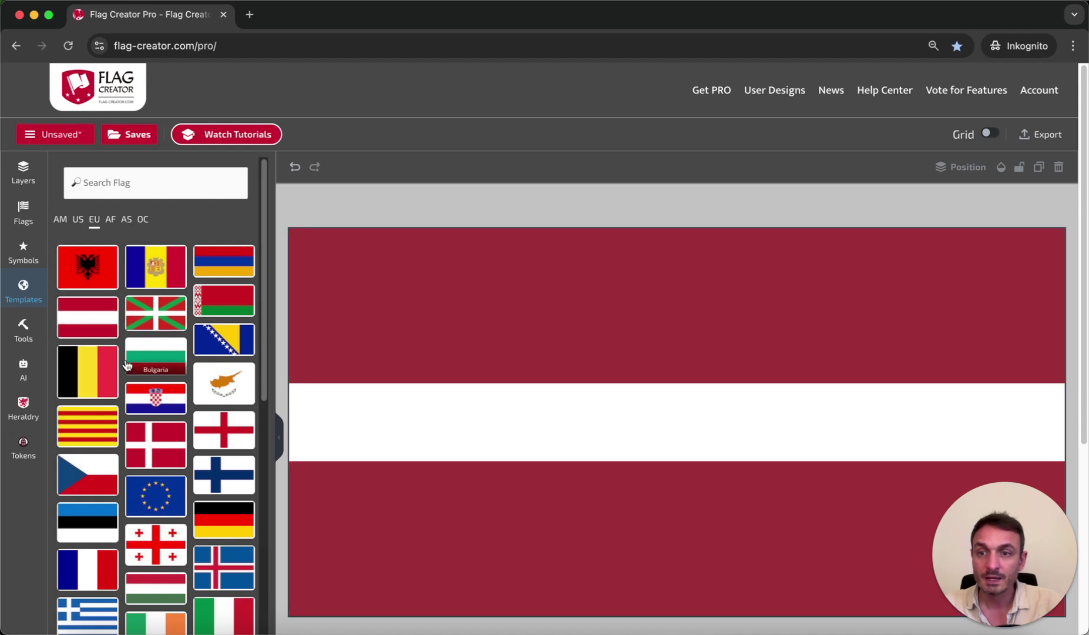
left_click(99, 422)
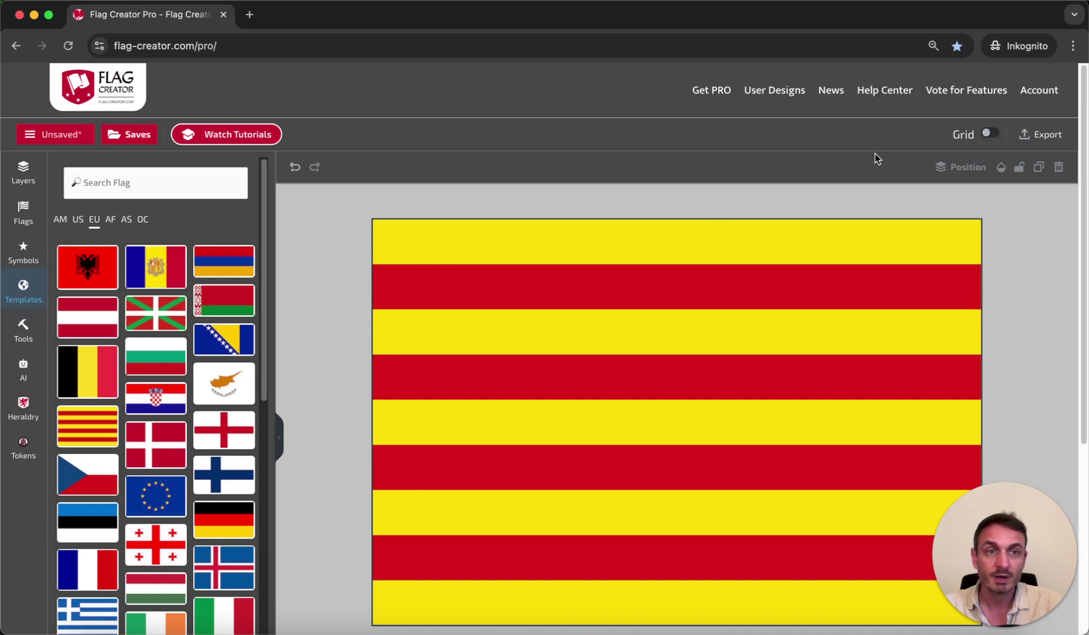
Turn on the grid at 3 columns with rows off, then drag the Belgian flag to test snapping
left_click(993, 135)
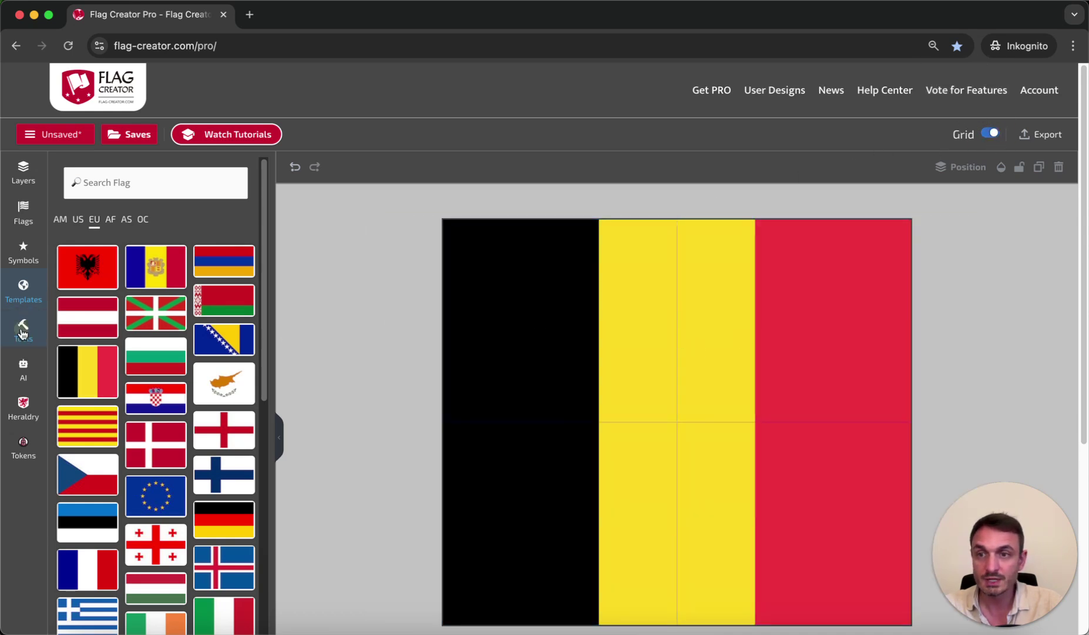
left_click(24, 329)
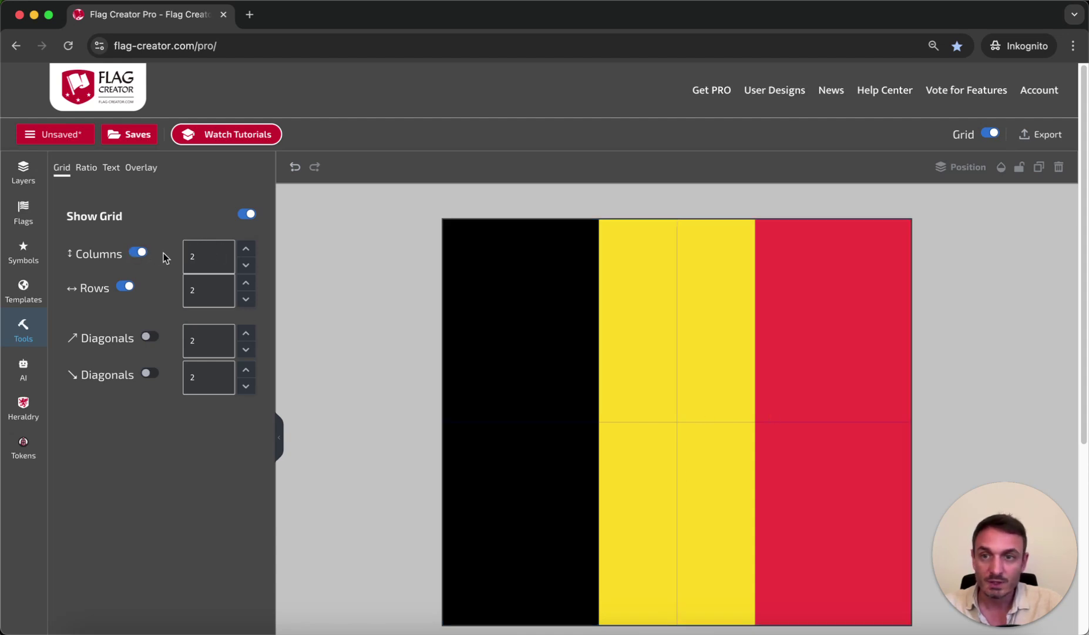
left_click(246, 248)
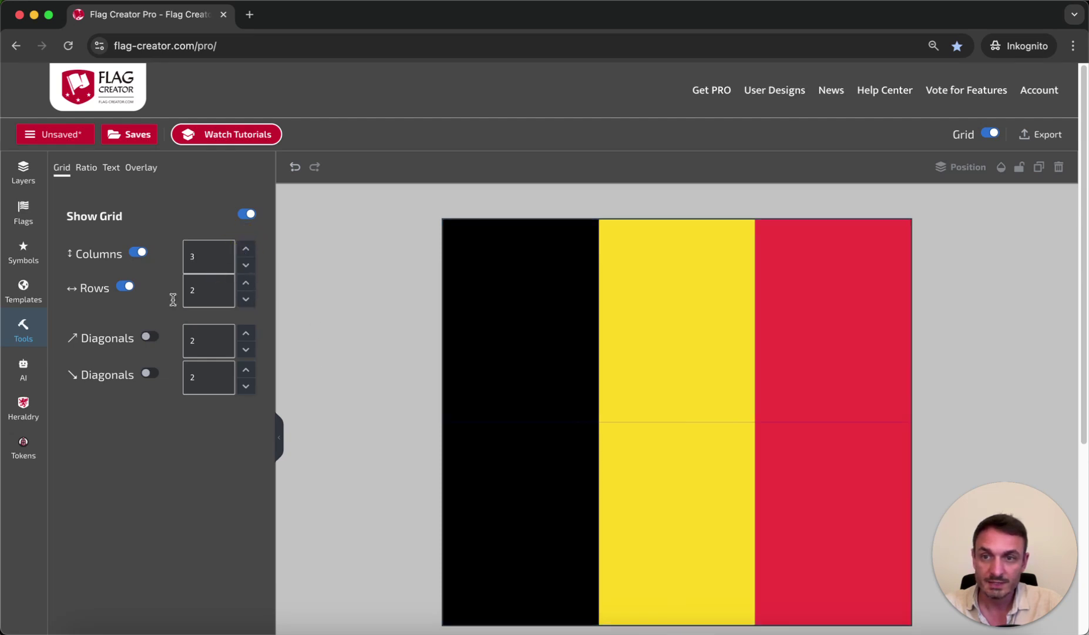
left_click(125, 286)
left_click(364, 318)
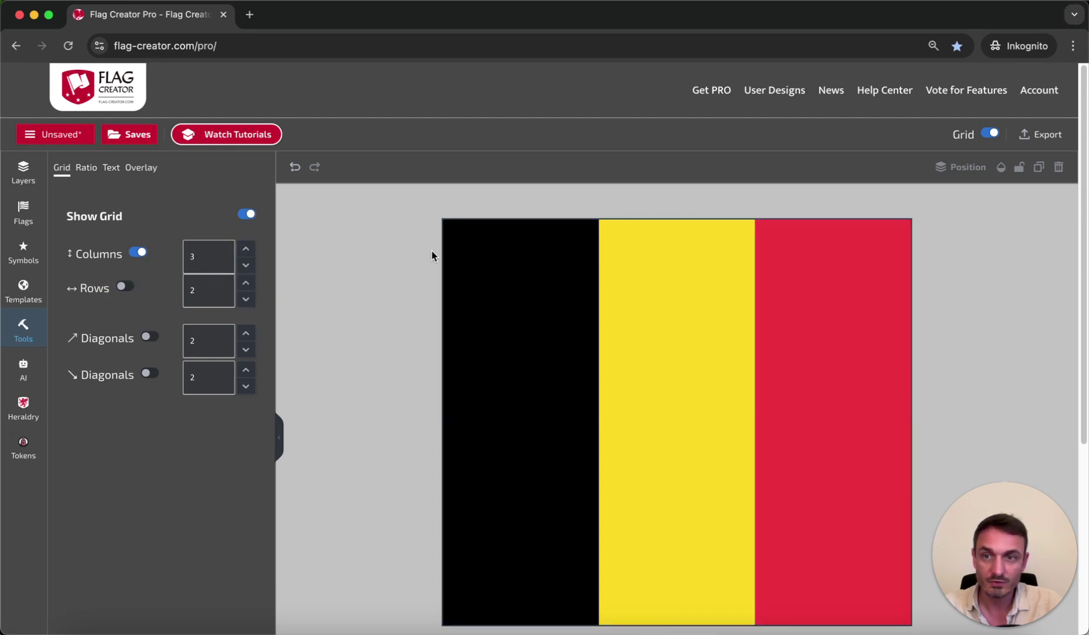
left_click_drag(467, 254, 734, 494)
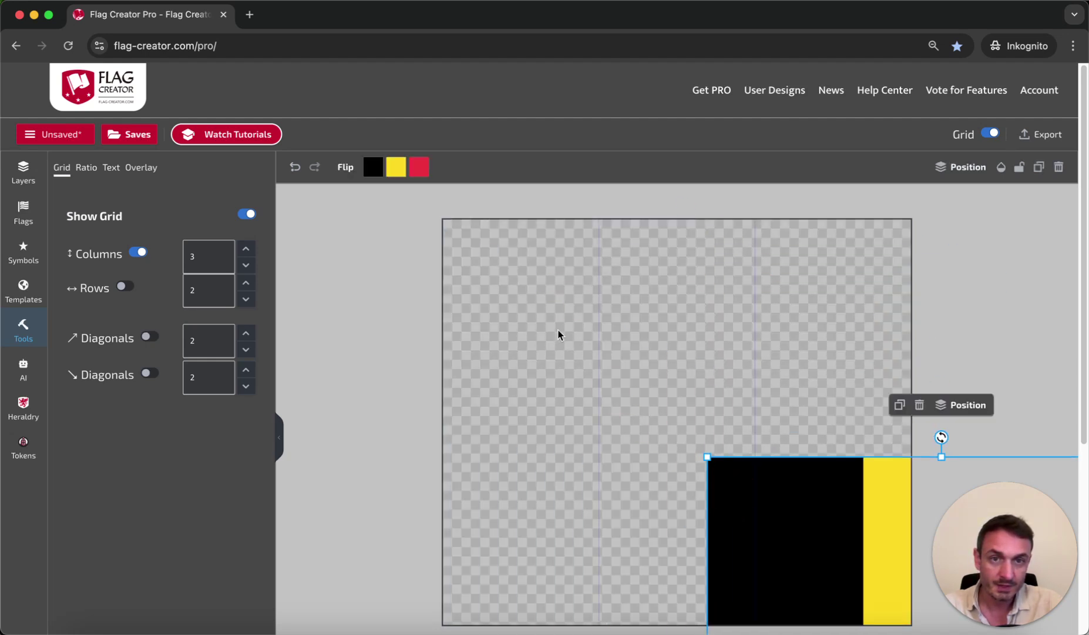
left_click_drag(782, 516, 438, 260)
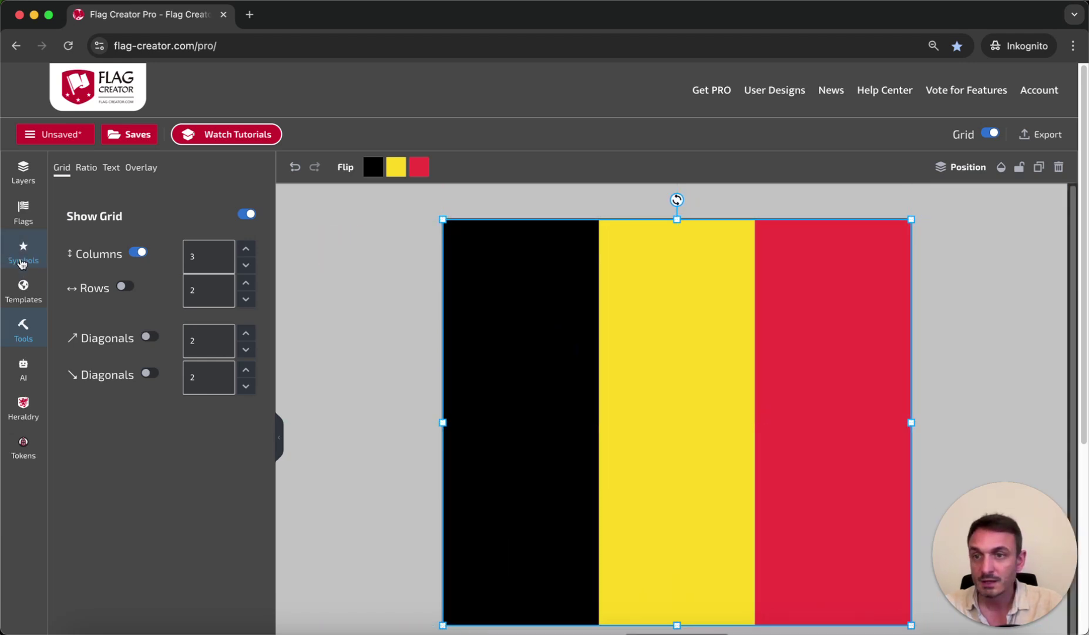
Load the Bolivian flag and set the grid to 3 rows with columns off
left_click(23, 286)
left_click(241, 292)
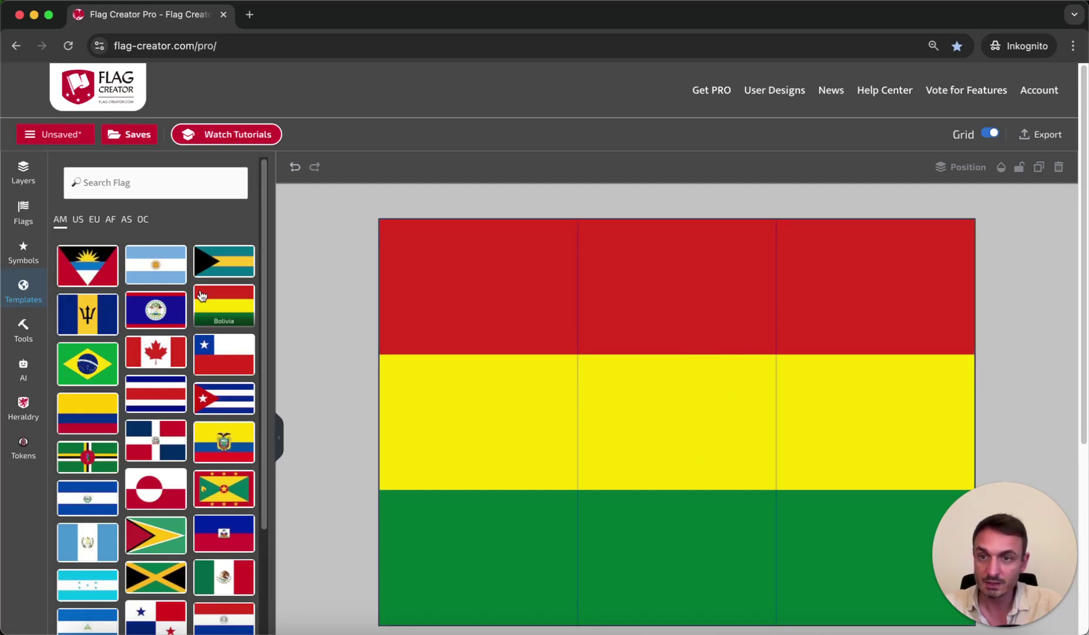
left_click(28, 326)
left_click(125, 287)
left_click(212, 283)
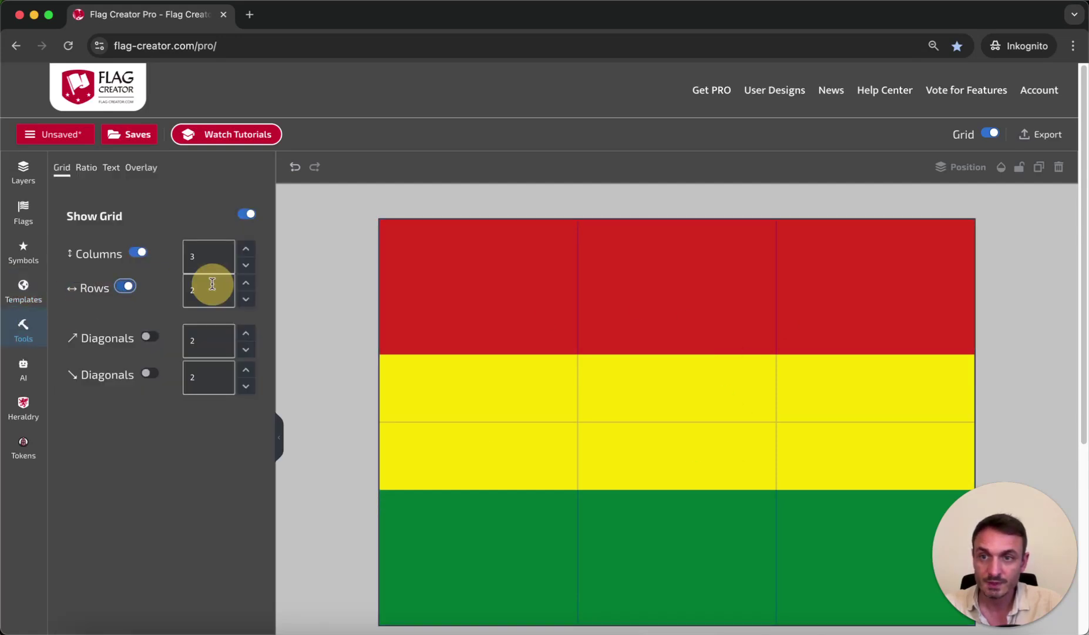
left_click(245, 283)
left_click(140, 253)
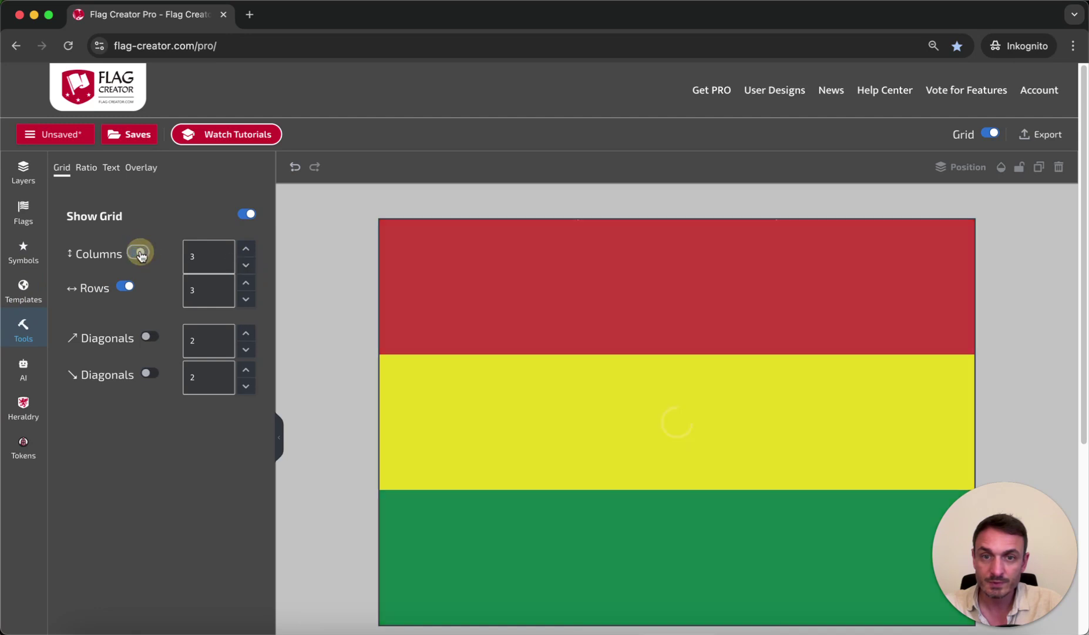
Drag the Bolivian flag aside and snap it back, then select it
left_click_drag(465, 355, 633, 367)
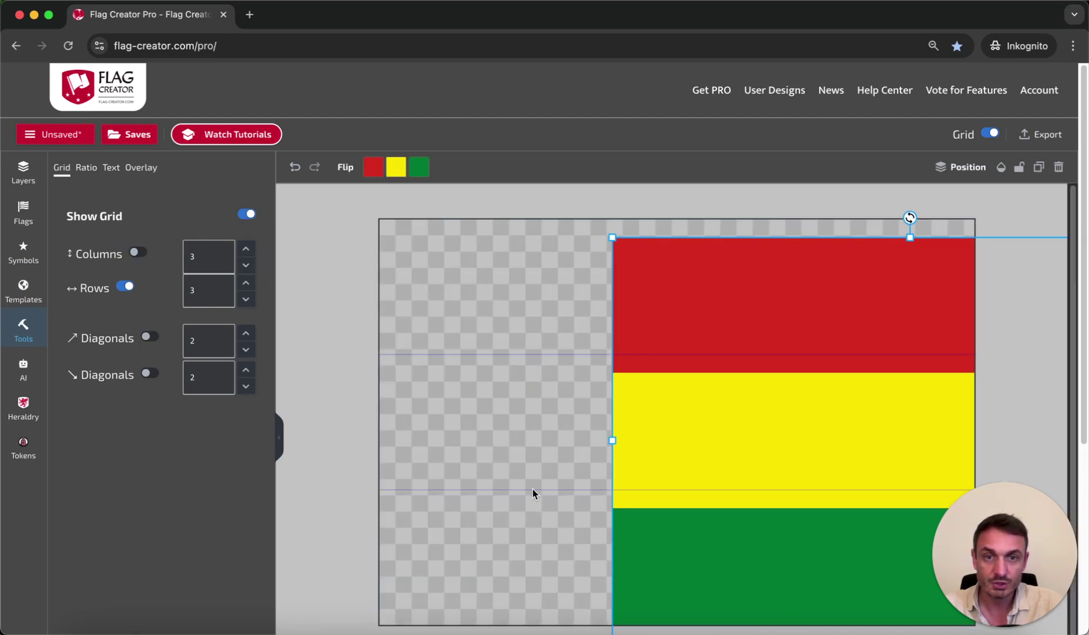
left_click_drag(729, 418, 498, 399)
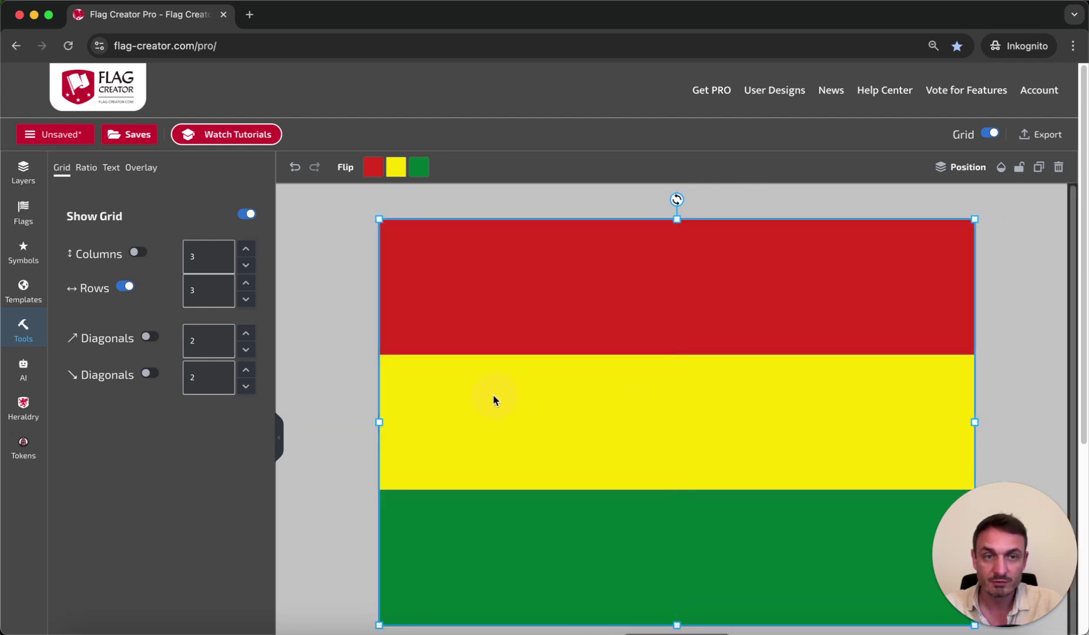
left_click(340, 356)
left_click(563, 537)
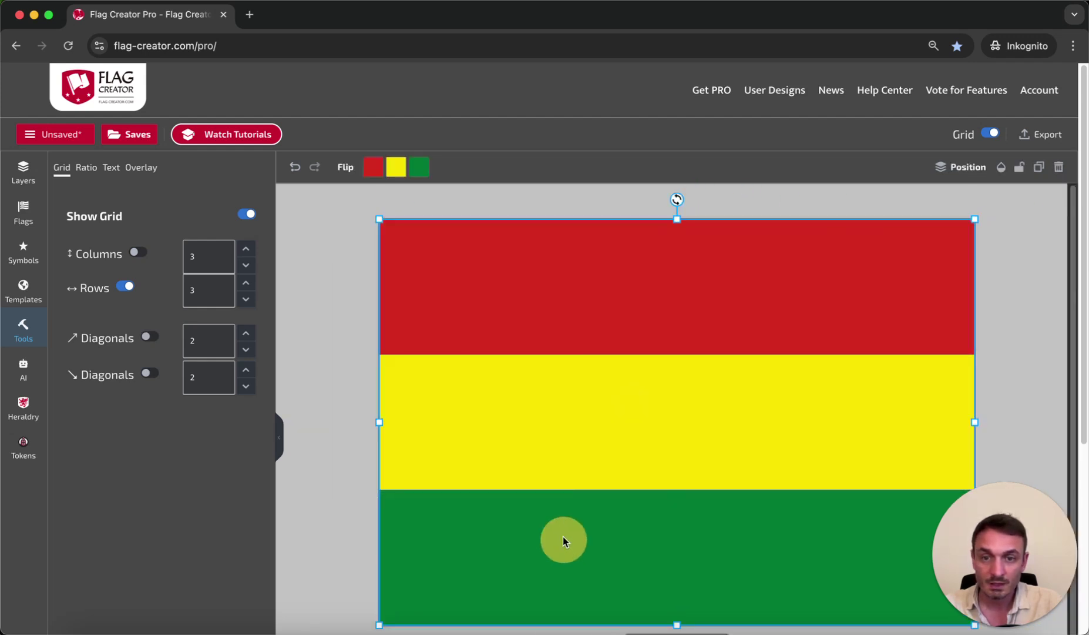
Delete the Bolivian flag and load the Greek template from the EU list
key("Delete")
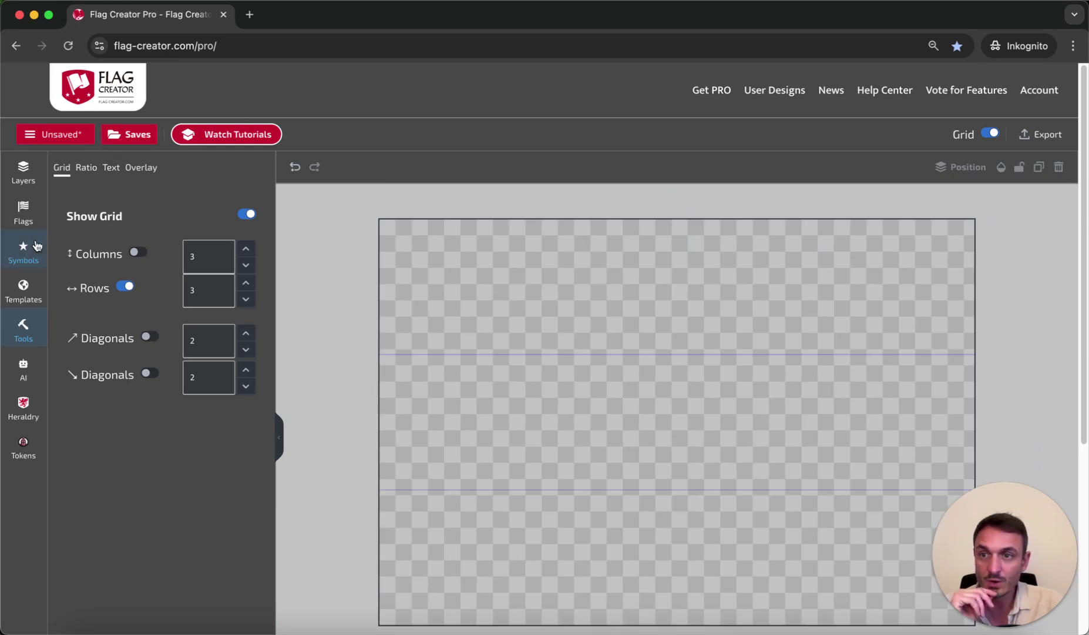
left_click(23, 286)
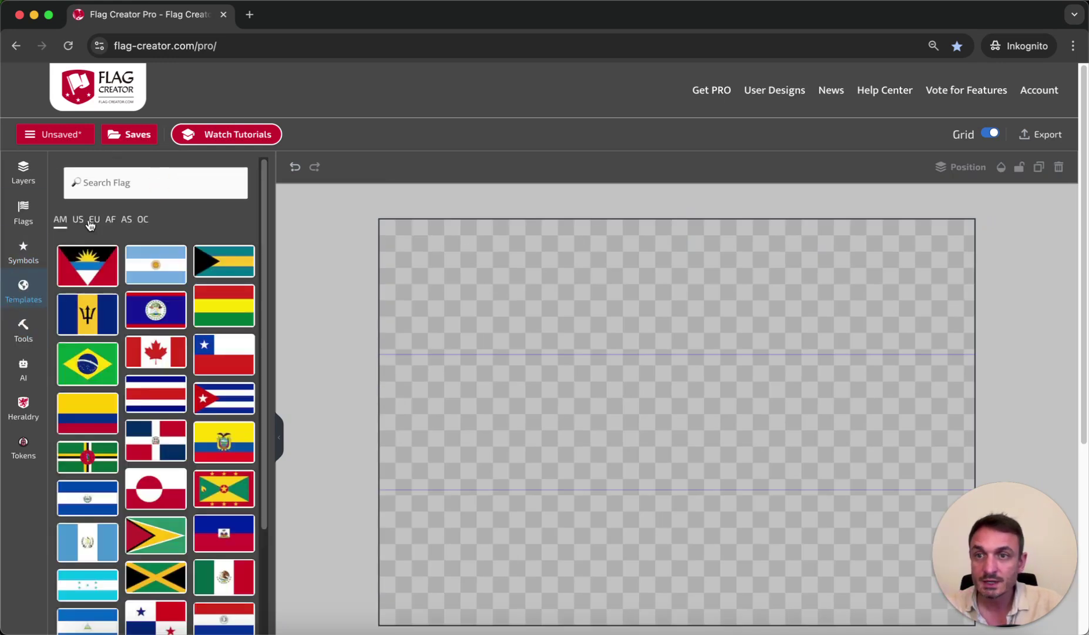
left_click(93, 220)
left_click(88, 614)
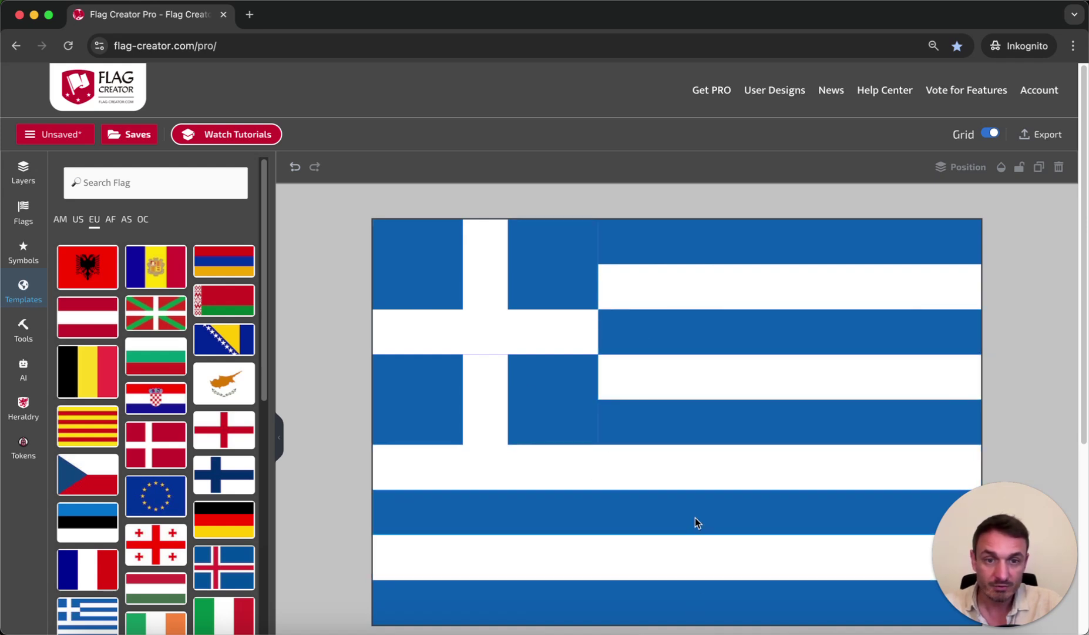
Raise the grid to 9 rows, then select all the Greek flag's shapes and drag them down
left_click(23, 328)
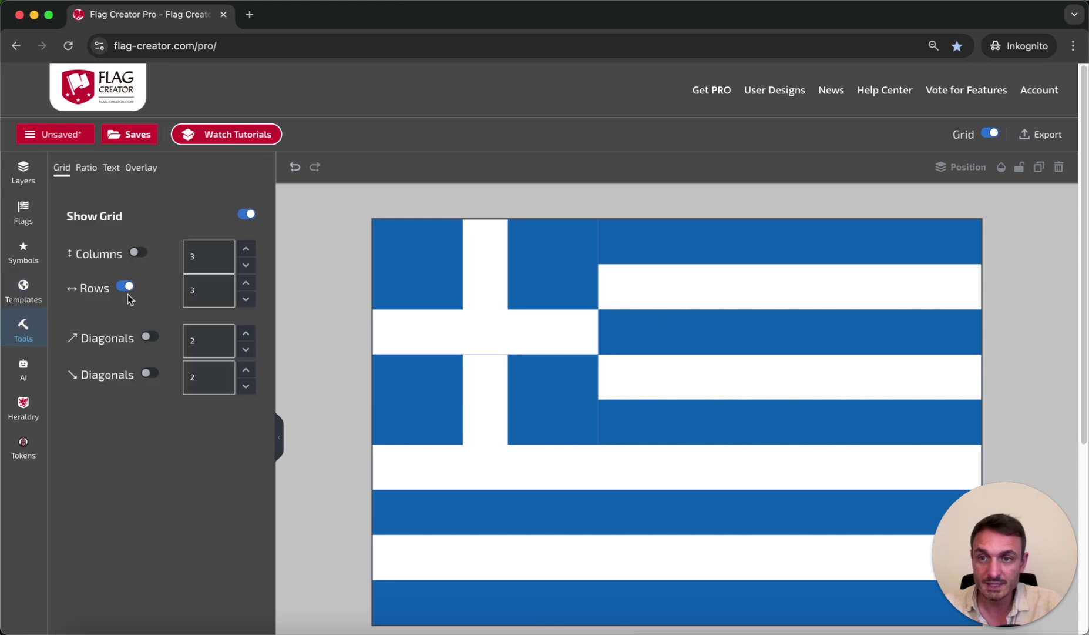
left_click(245, 284)
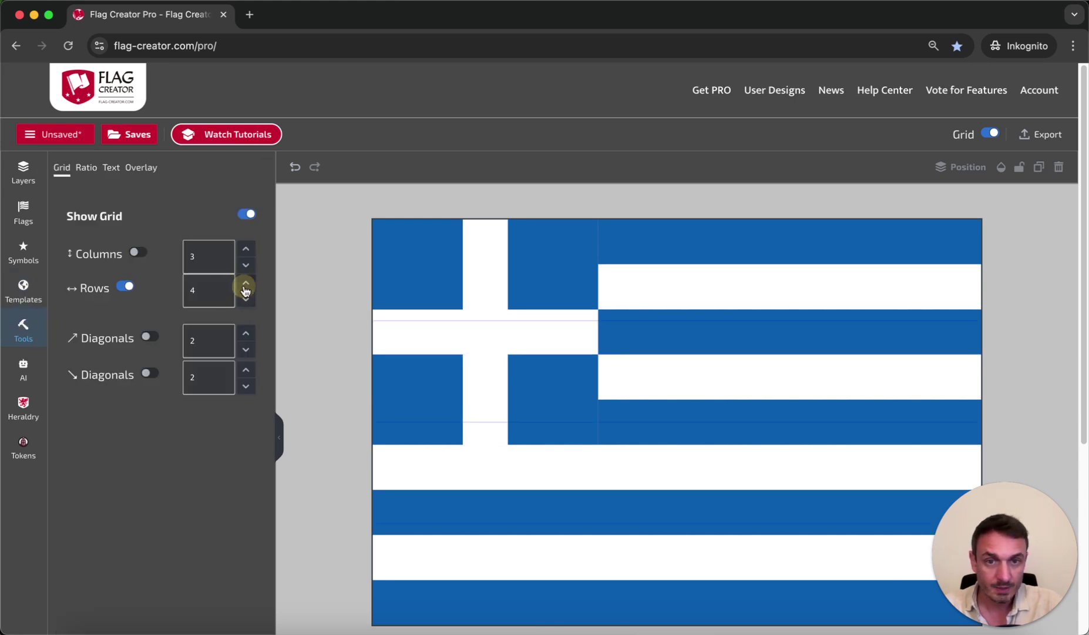
left_click(246, 284)
left_click(246, 285)
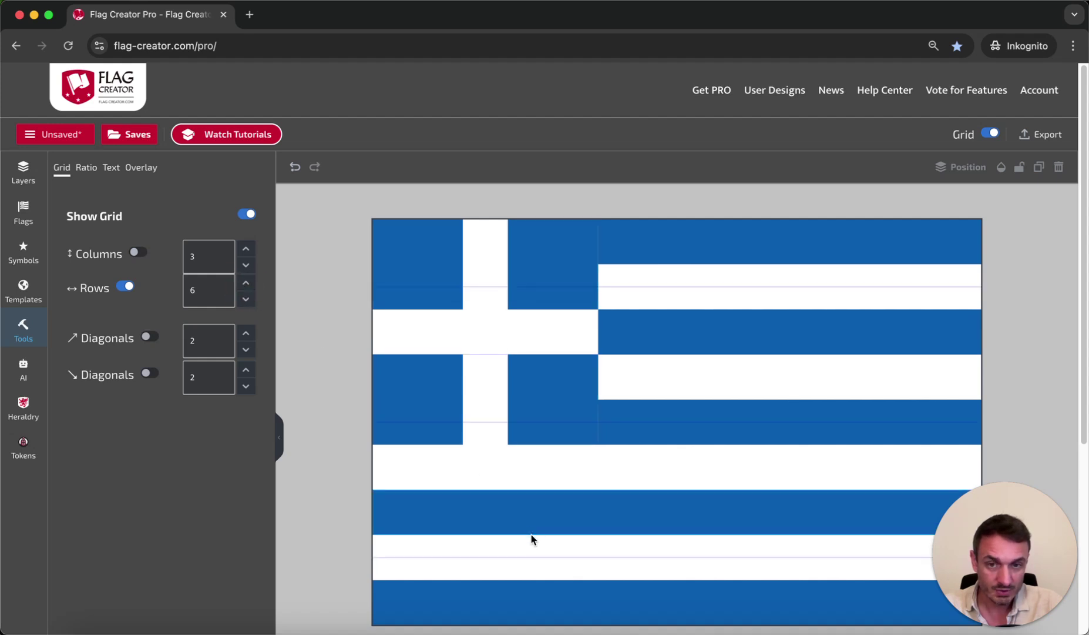
left_click(247, 283)
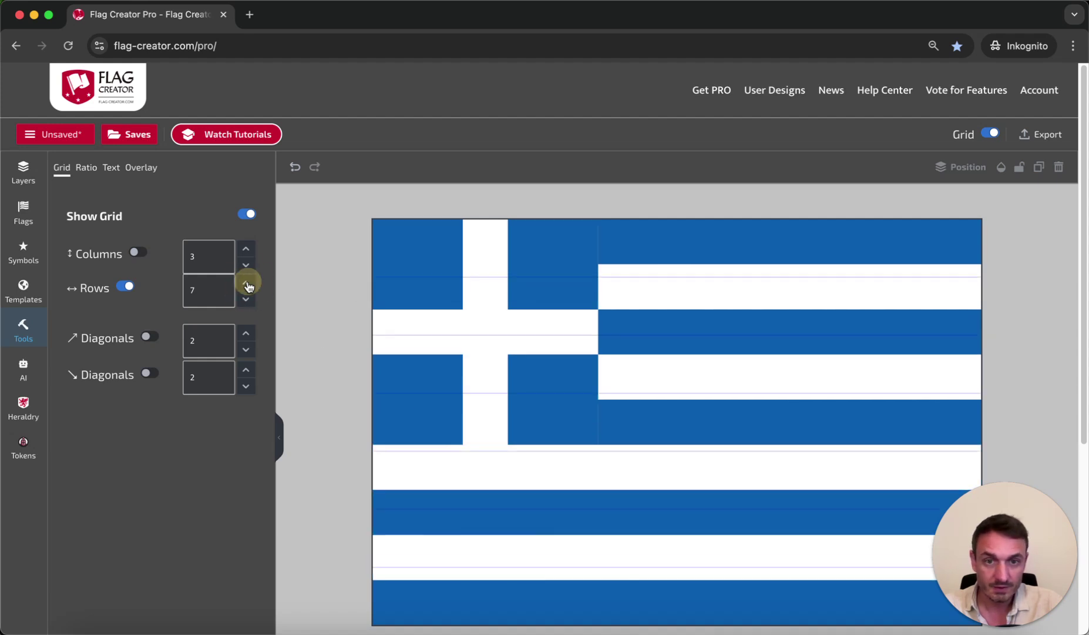
left_click(246, 284)
left_click(246, 284)
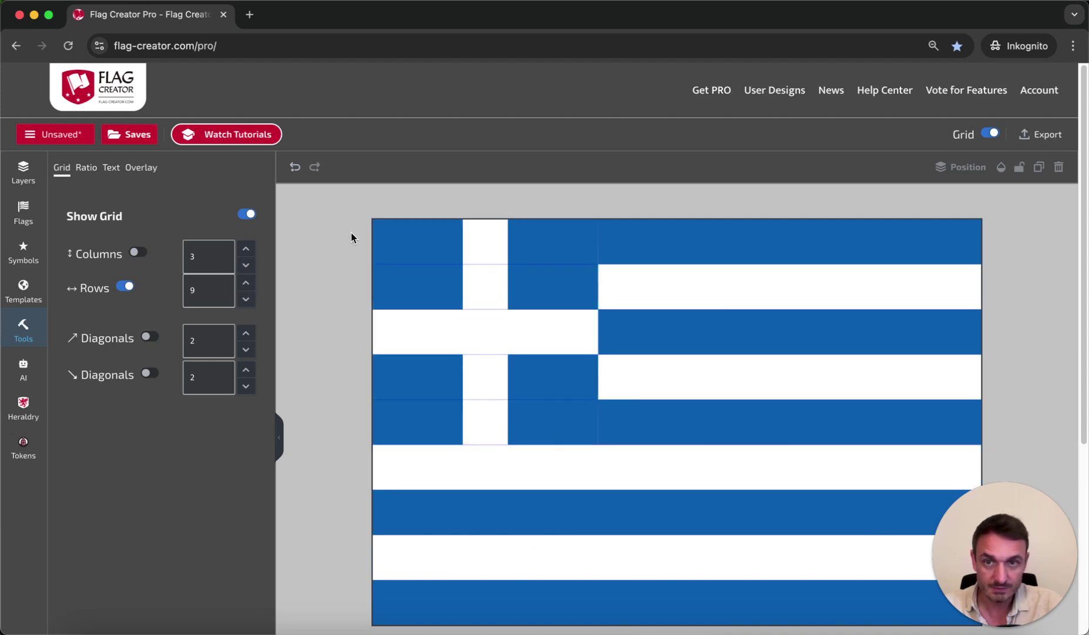
left_click_drag(351, 237, 758, 533)
left_click_drag(697, 314, 567, 625)
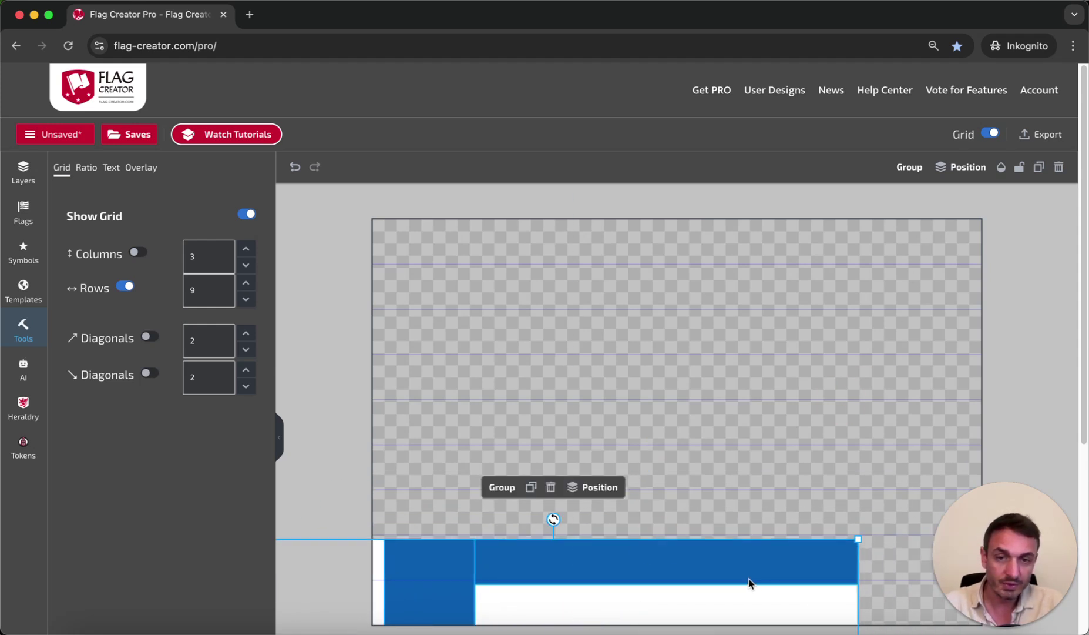
Delete the old design and add a red rectangle sized as one stripe near the top
key("BackSpace")
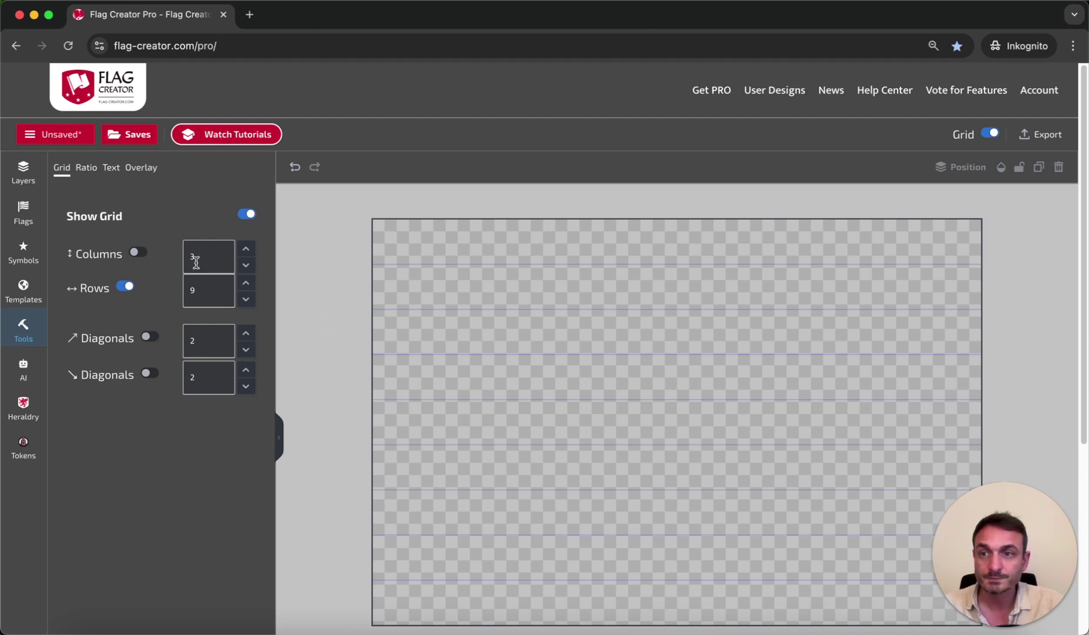
left_click(25, 252)
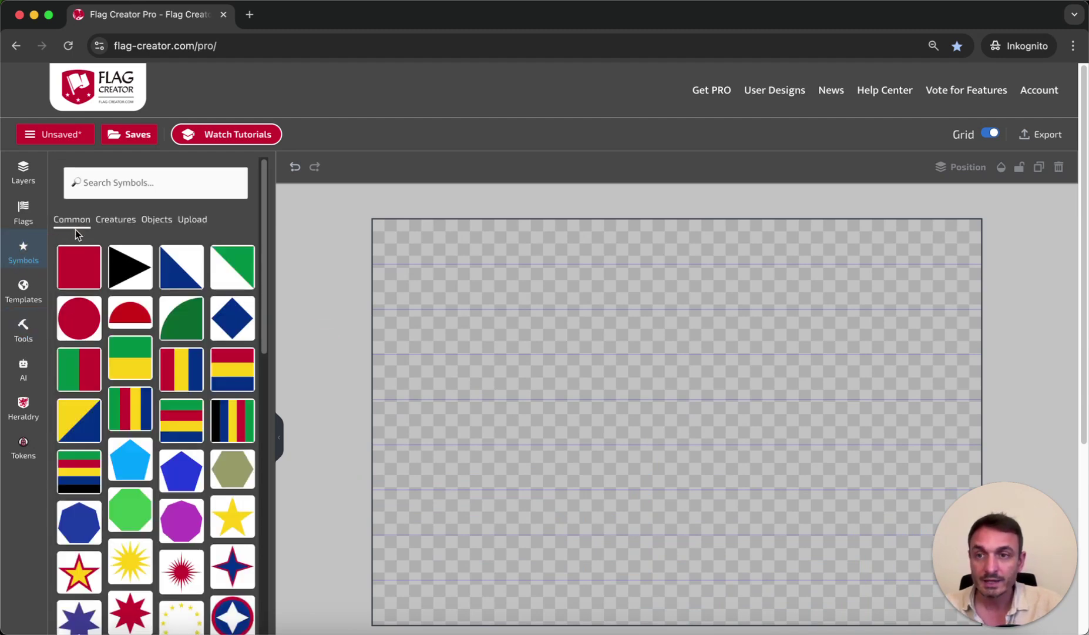
left_click(87, 261)
left_click_drag(658, 417, 982, 269)
left_click_drag(679, 293, 682, 299)
left_click(1050, 365)
Duplicate the red stripe into second, third and fourth stripes further down the flag
left_click(761, 284)
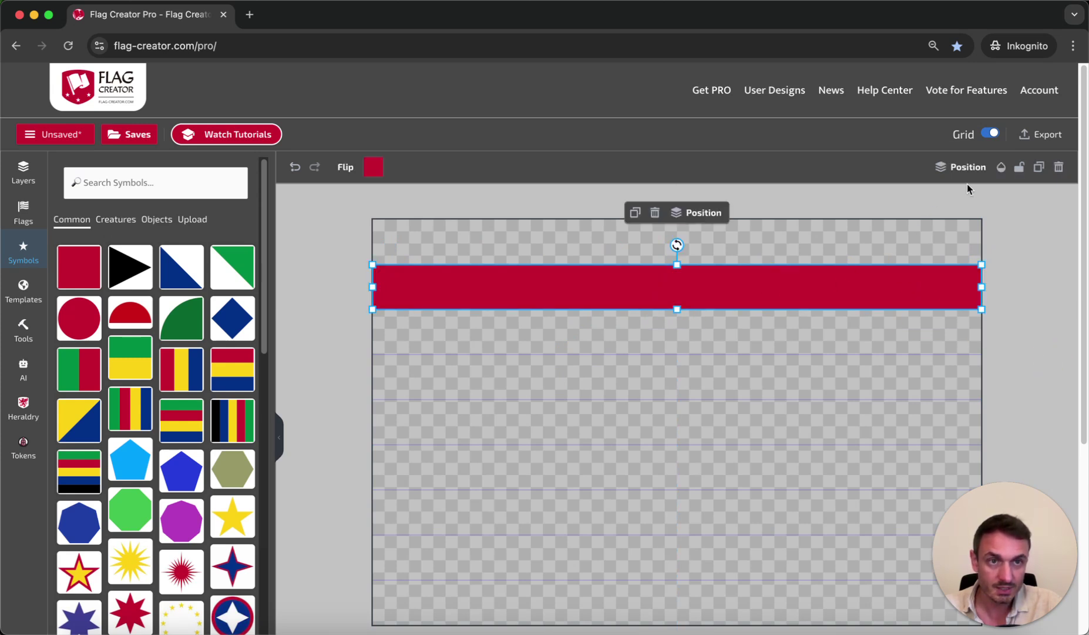
left_click(1039, 166)
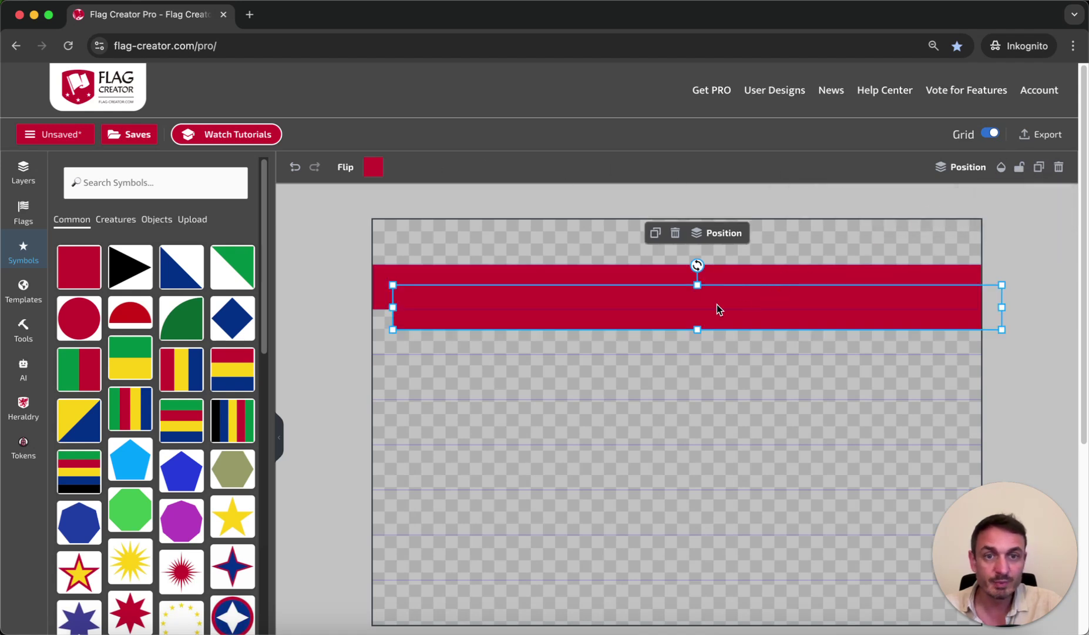
left_click_drag(716, 305, 694, 375)
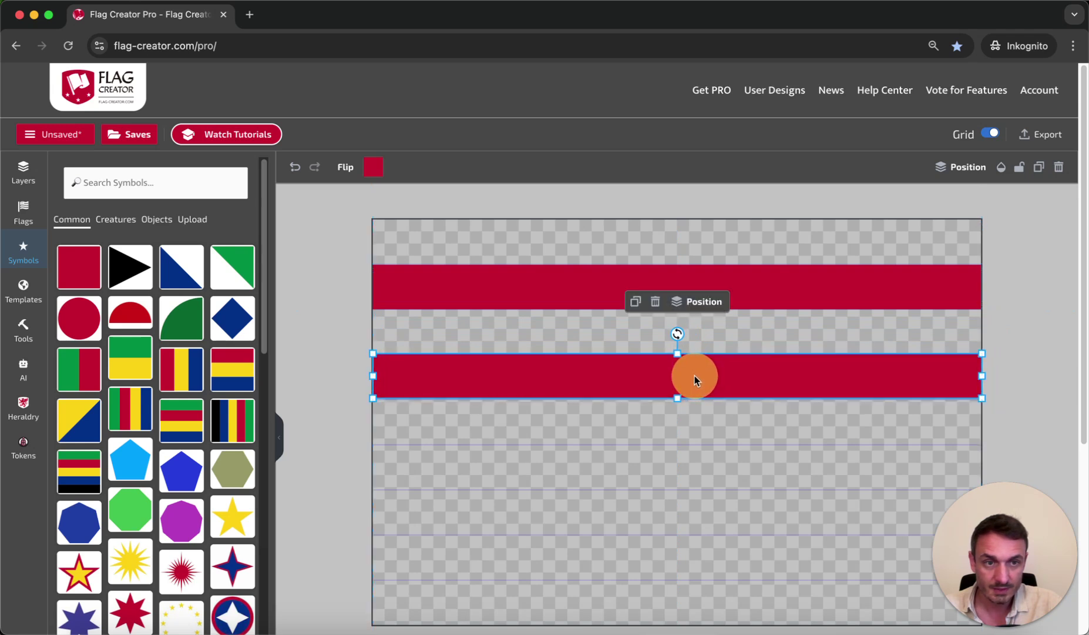
left_click(1018, 387)
left_click(870, 377)
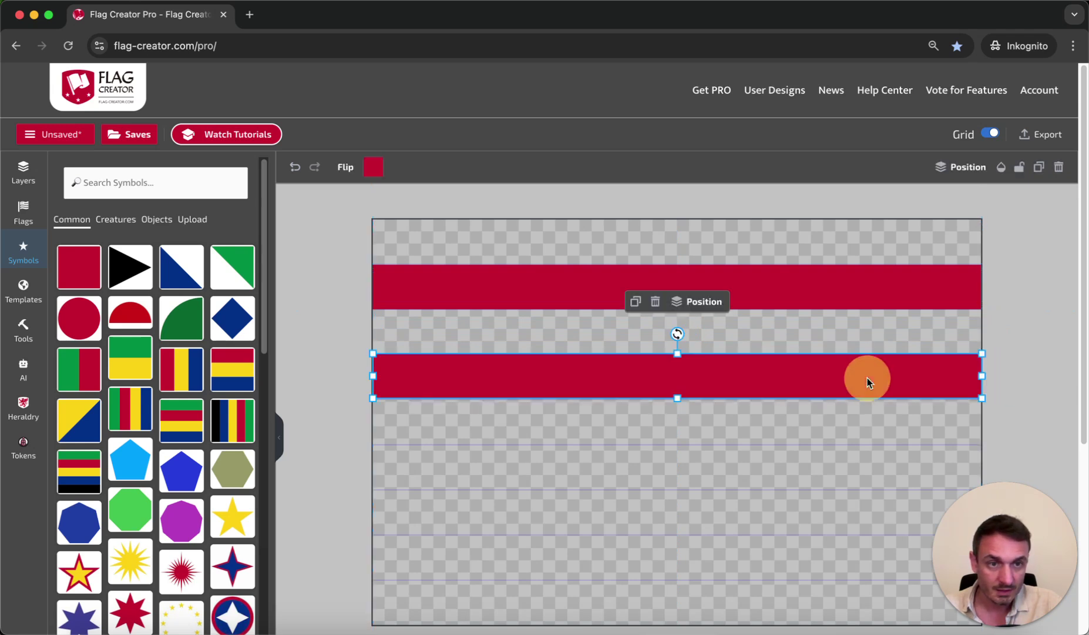
left_click(1038, 168)
left_click_drag(699, 411, 611, 567)
left_click(1039, 167)
Duplicate a stripe into a full-flag bar, color it yellow and send it behind the stripes
left_click(320, 359)
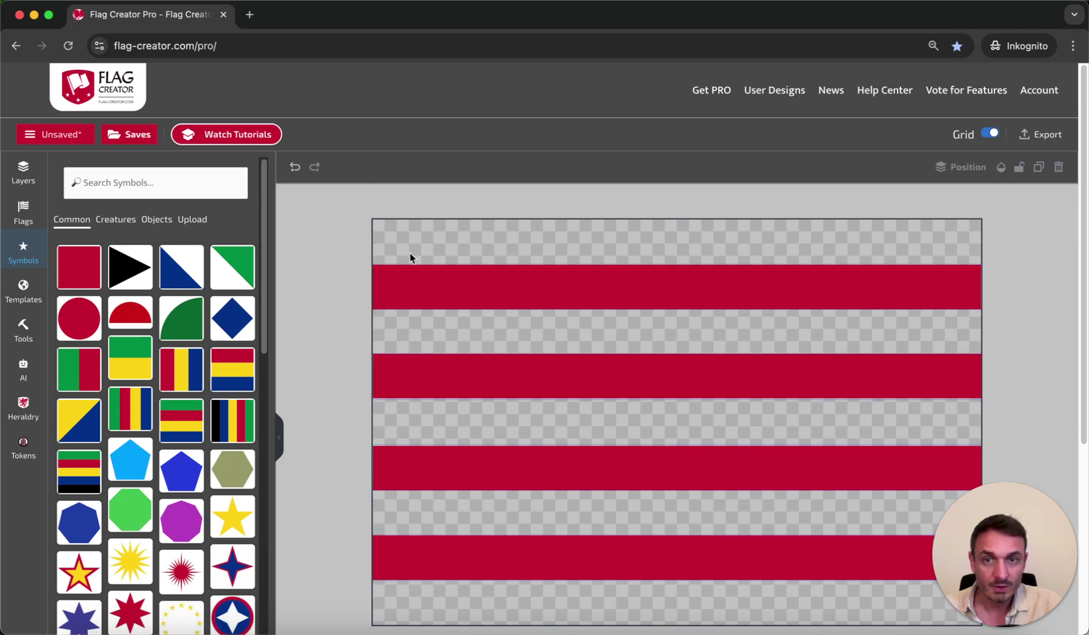
left_click(423, 284)
left_click(1039, 167)
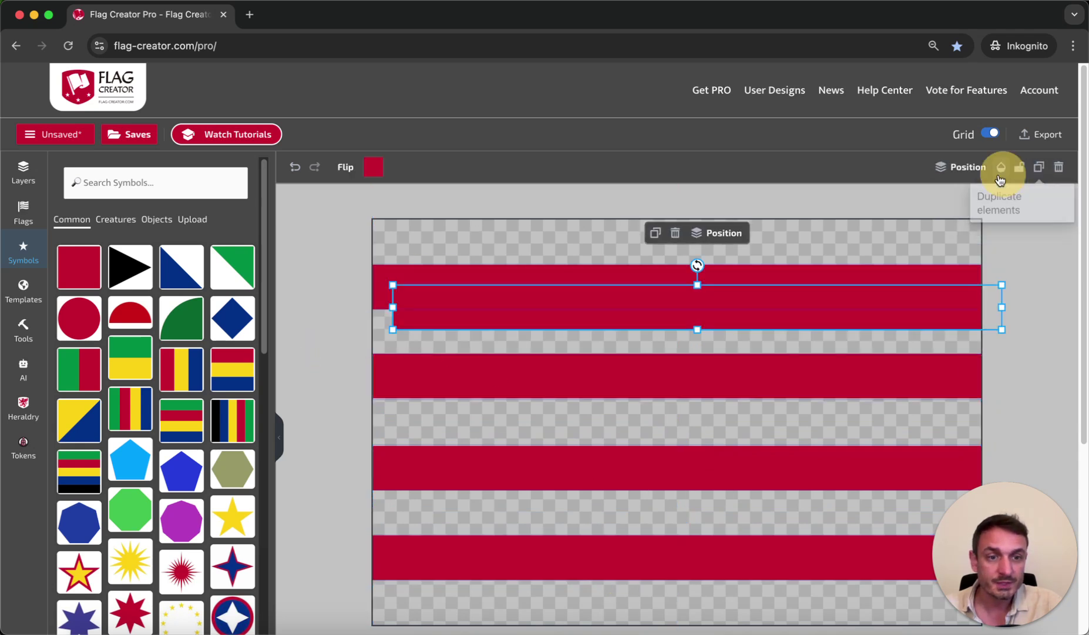
left_click_drag(639, 301, 617, 237)
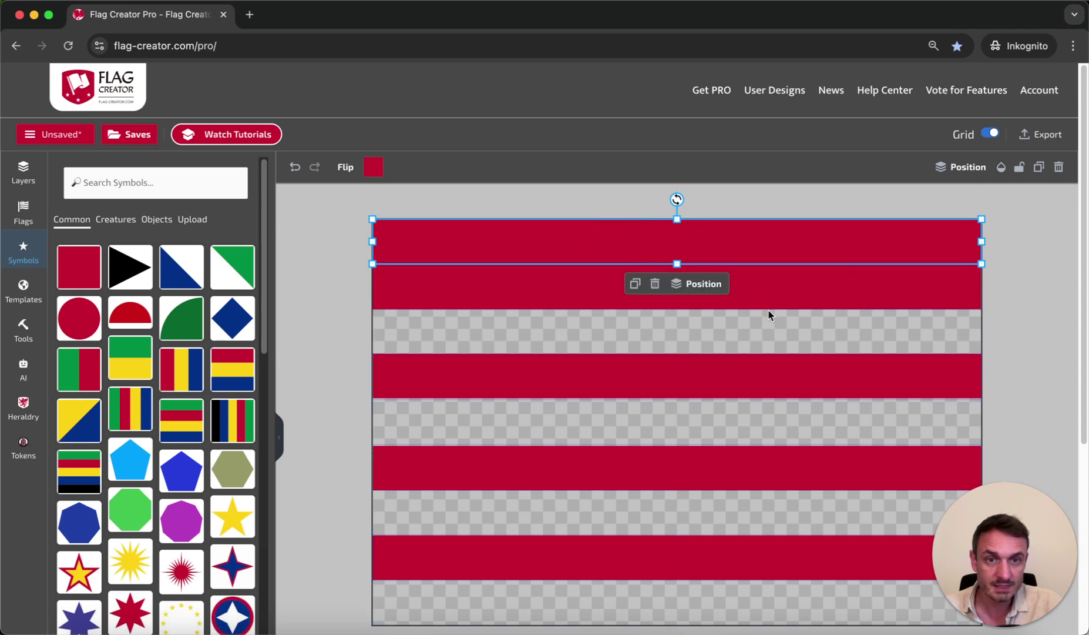
left_click_drag(674, 265, 686, 624)
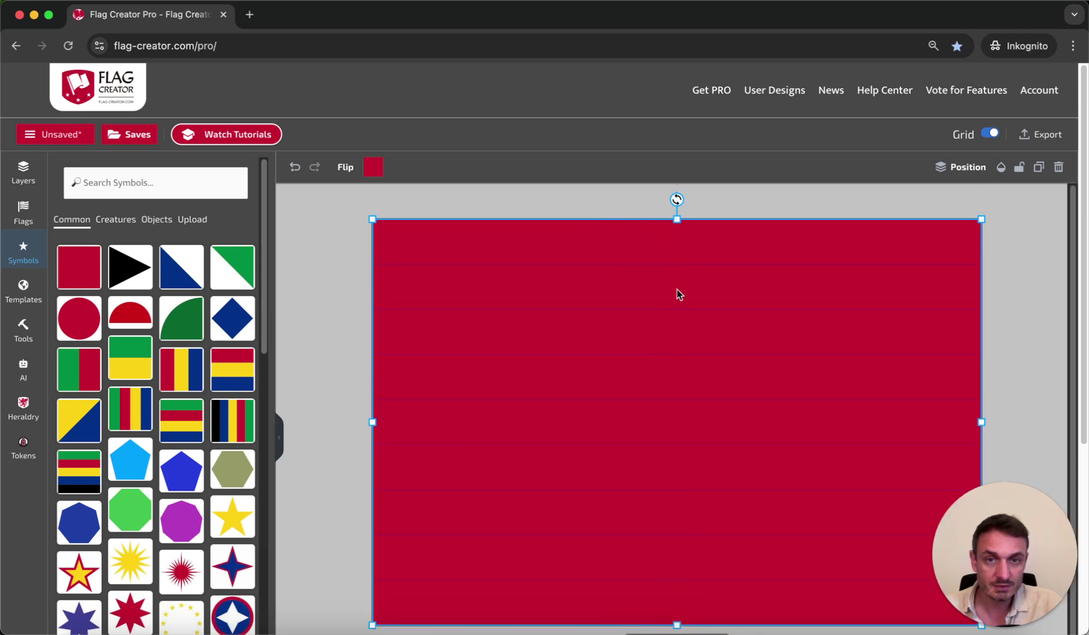
left_click(677, 218)
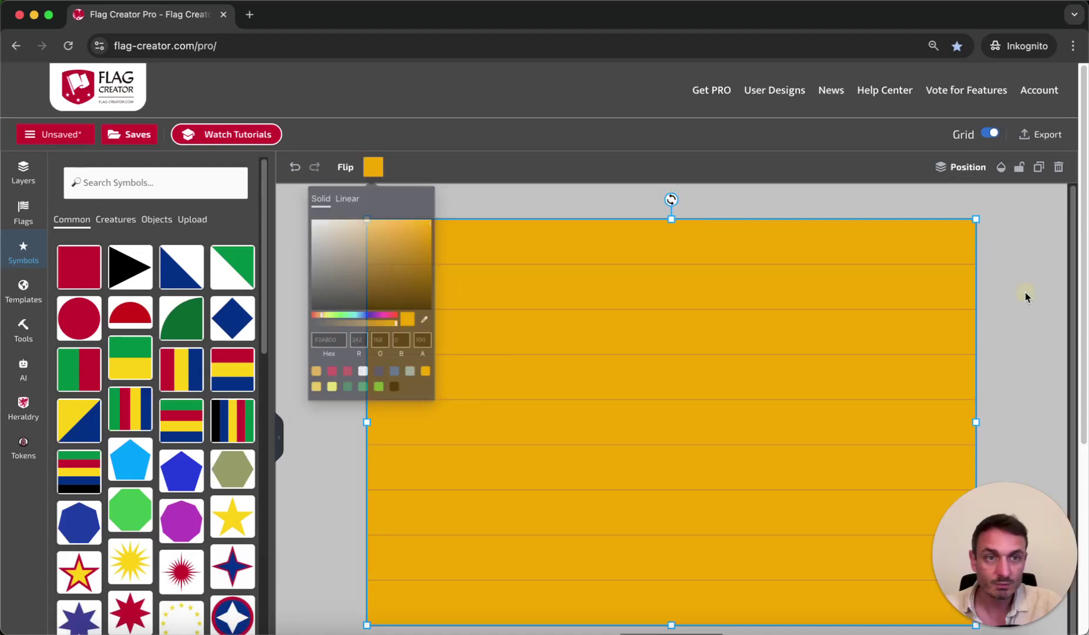
left_click(960, 241)
left_click(960, 167)
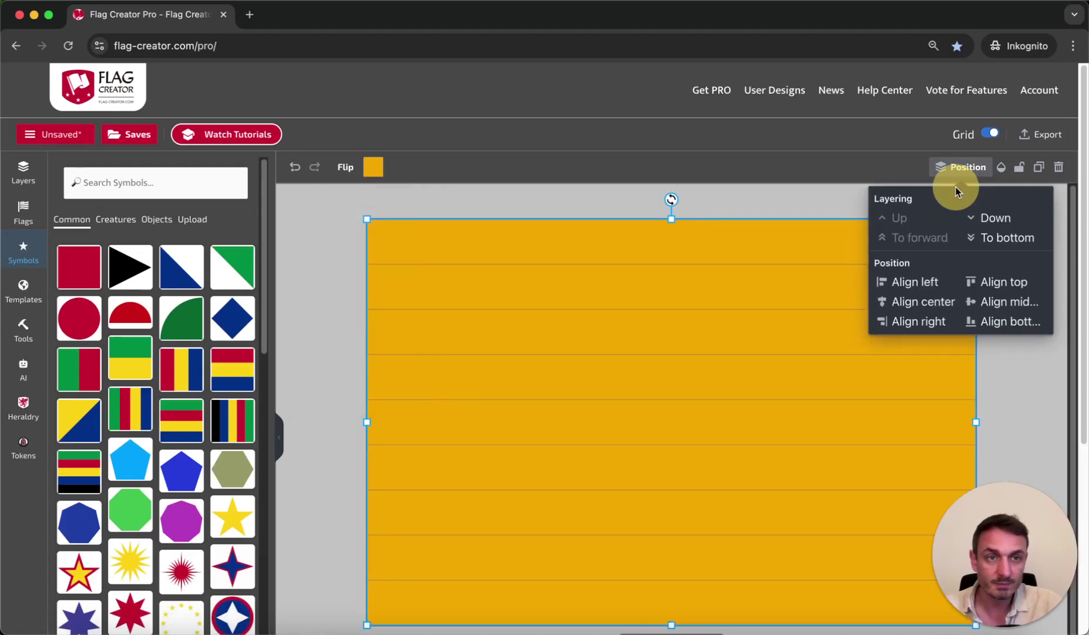
left_click(991, 236)
Check the second red stripe stays snapped, then select the first two red stripes
left_click(1021, 395)
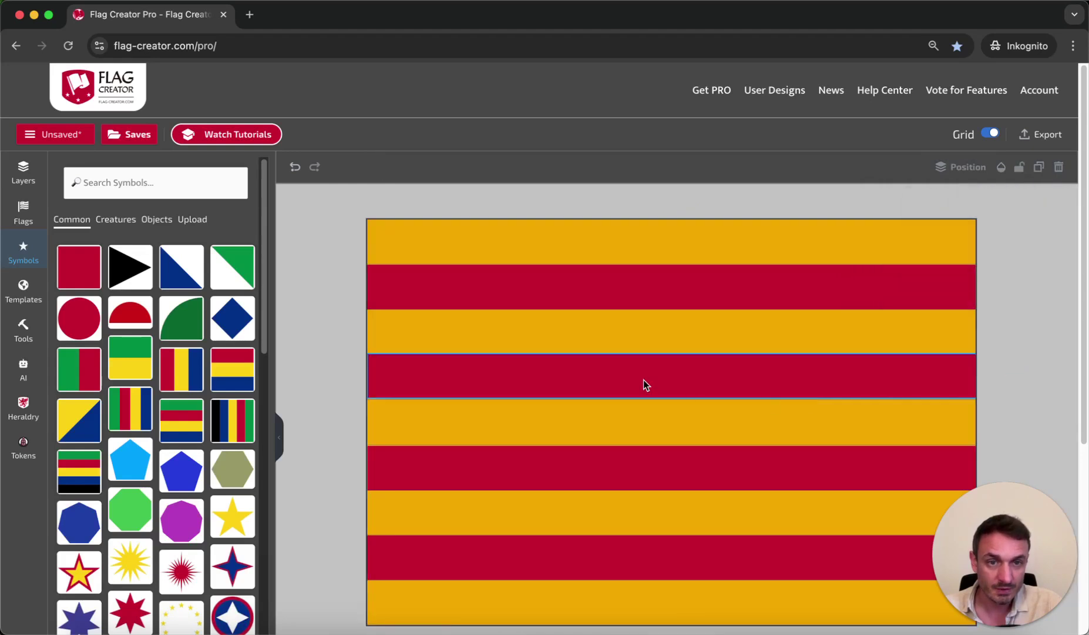
left_click(641, 381)
left_click(642, 381)
left_click_drag(641, 382, 681, 379)
left_click(1038, 382)
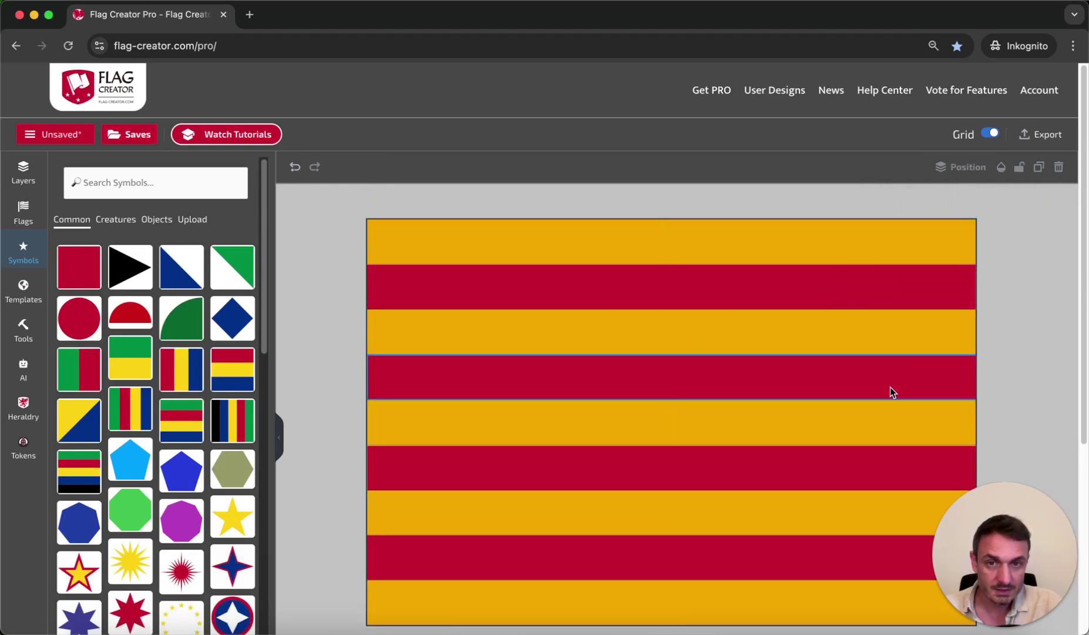
left_click(449, 371)
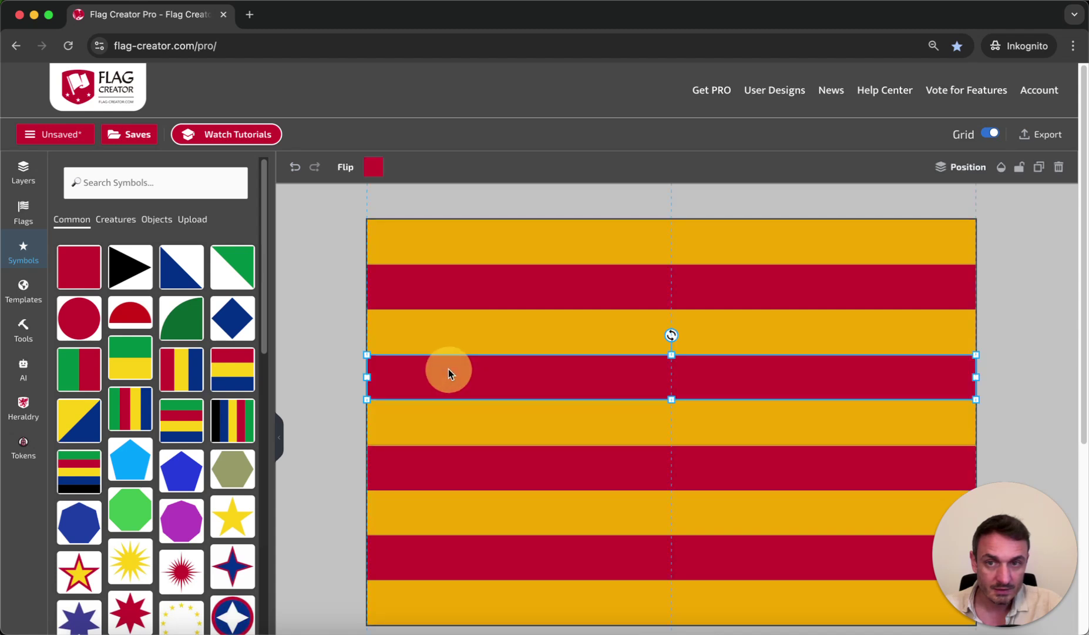
left_click(342, 373)
left_click(446, 305)
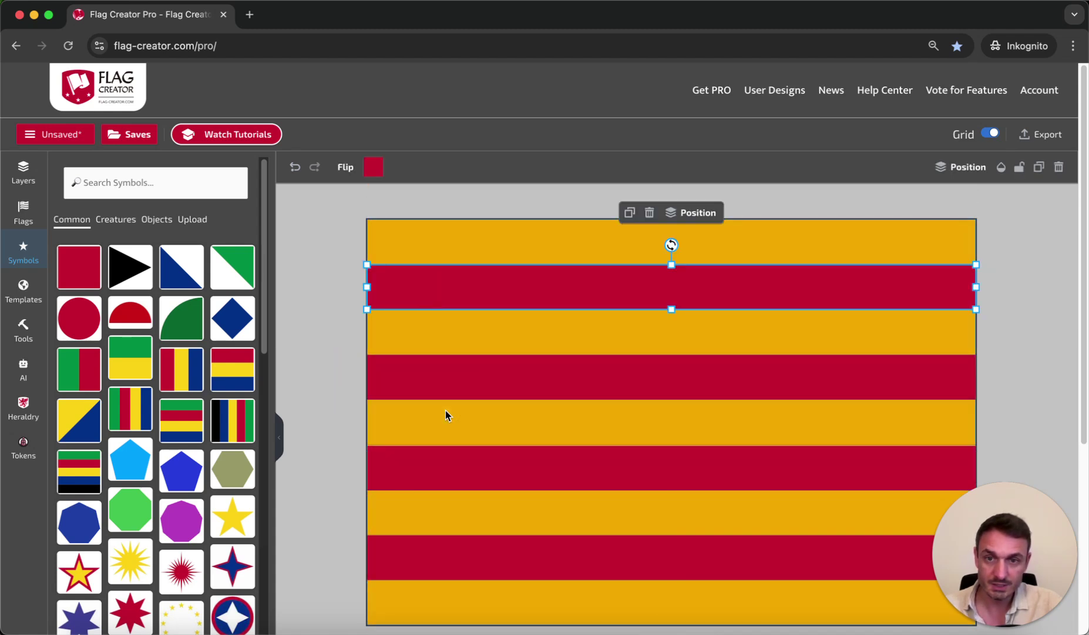
left_click(441, 379, "shift")
Select all four red stripes, space them evenly vertically and align them left
left_click(438, 476, "shift")
left_click(538, 496, "shift")
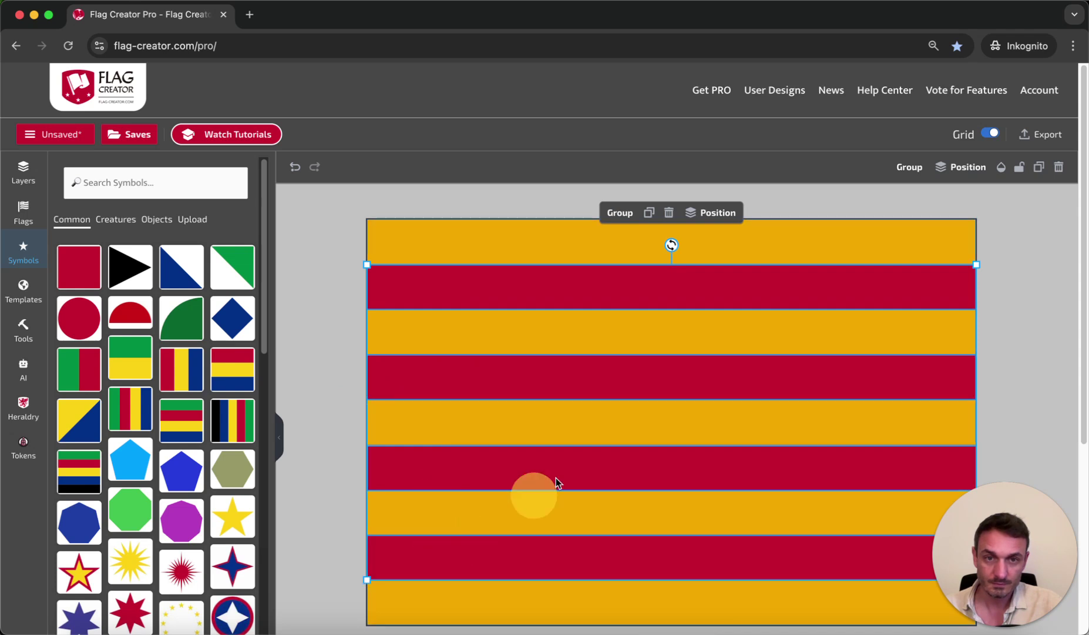
left_click(708, 212)
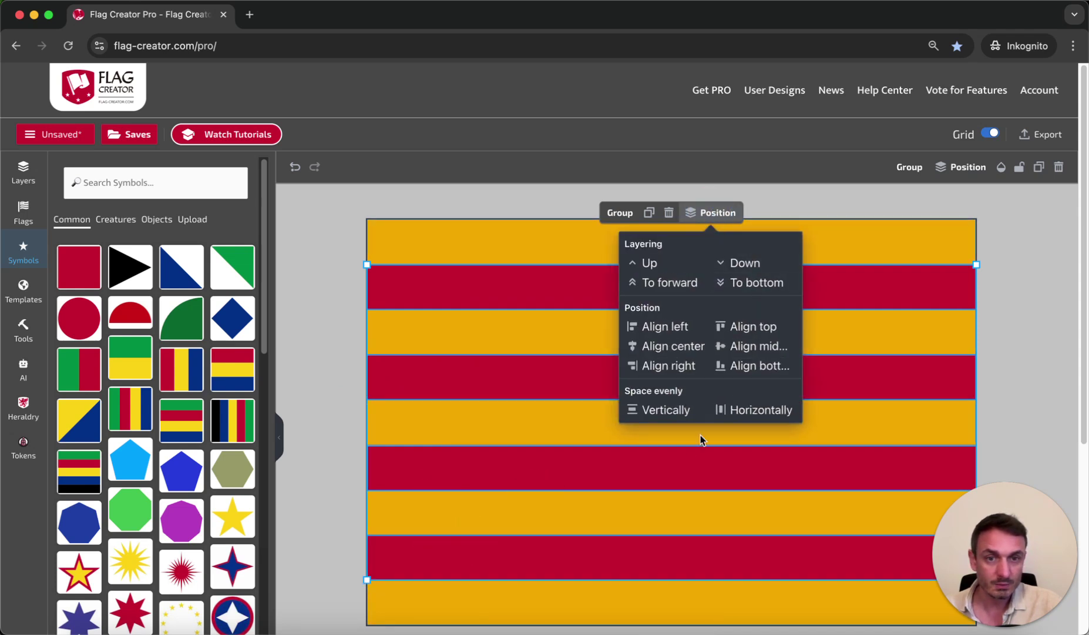
left_click(674, 414)
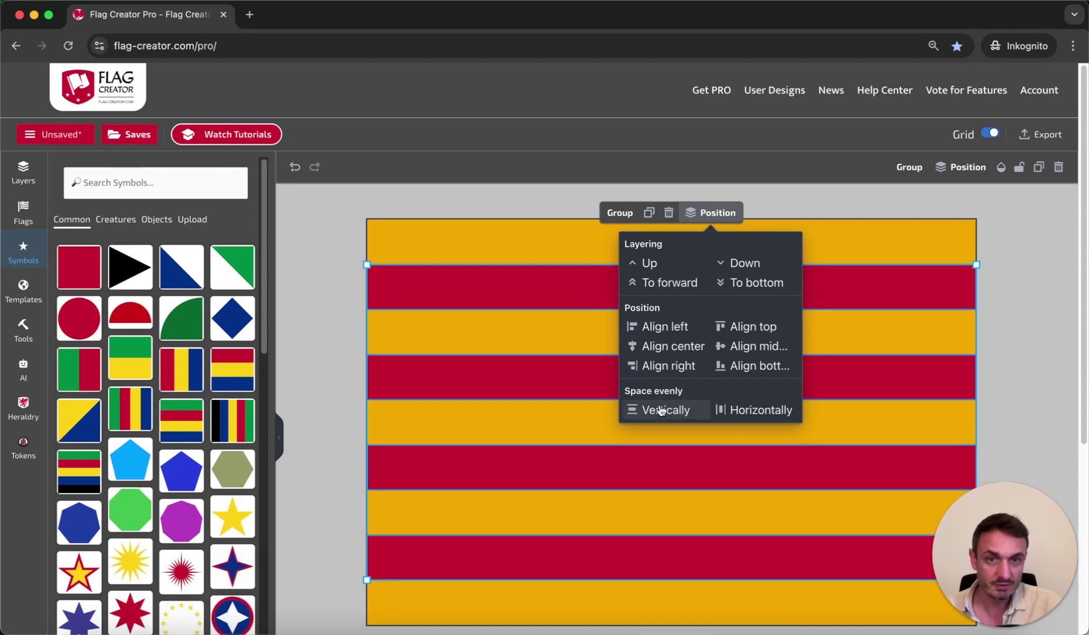
left_click(661, 409)
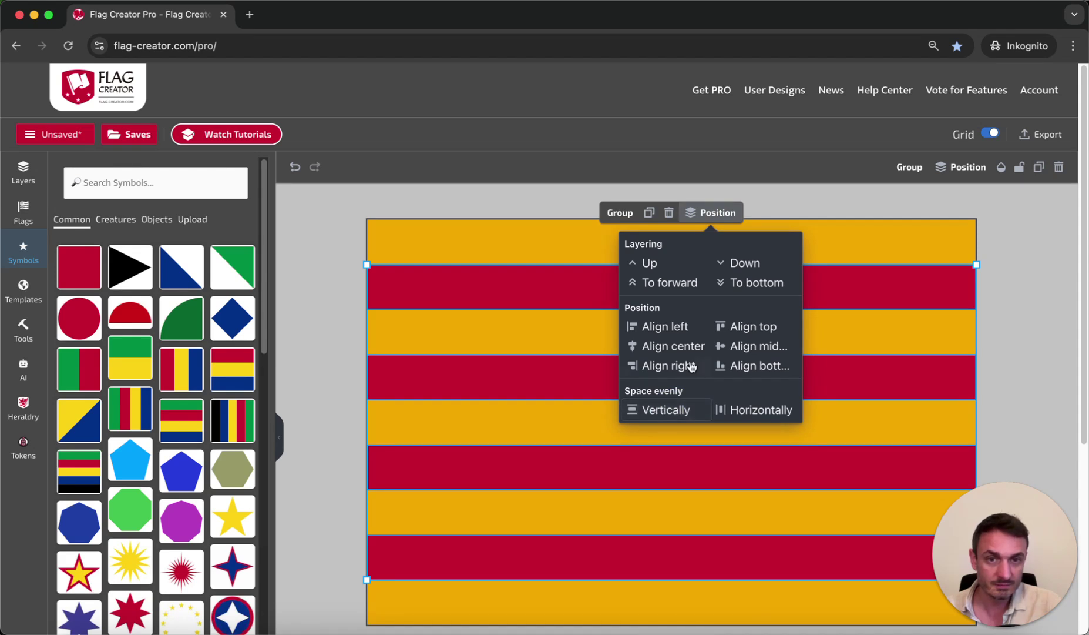
left_click(673, 330)
left_click(1025, 342)
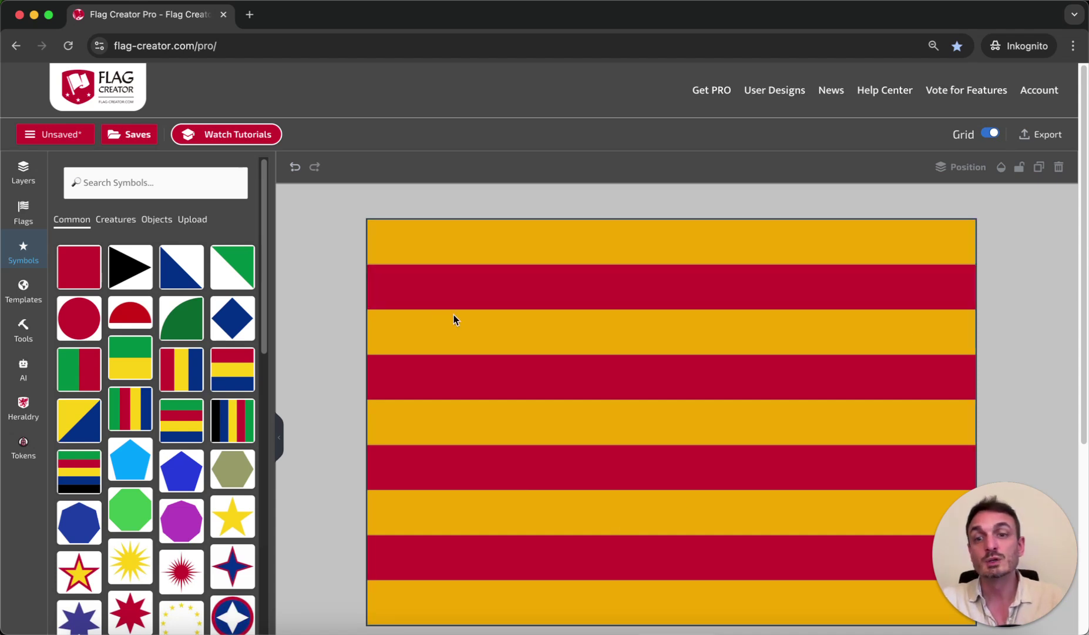
Delete the four red stripes one by one, then enable the first Diagonals grid toggle
left_click(434, 296)
key("Delete")
left_click(430, 377)
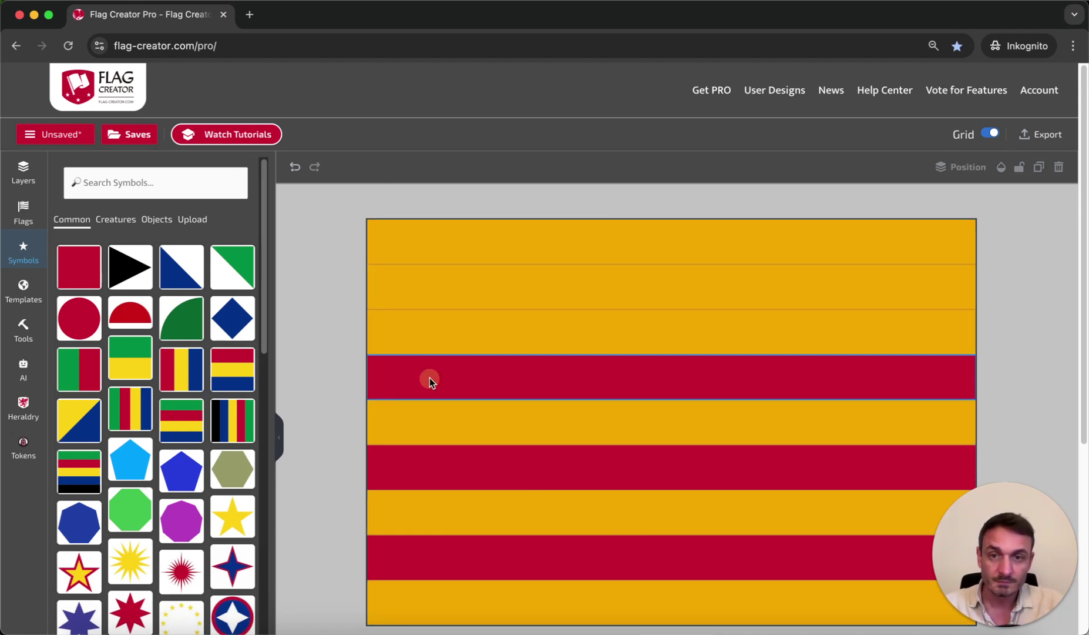
key("Delete")
left_click(417, 454)
key("Delete")
left_click(416, 568)
key("Delete")
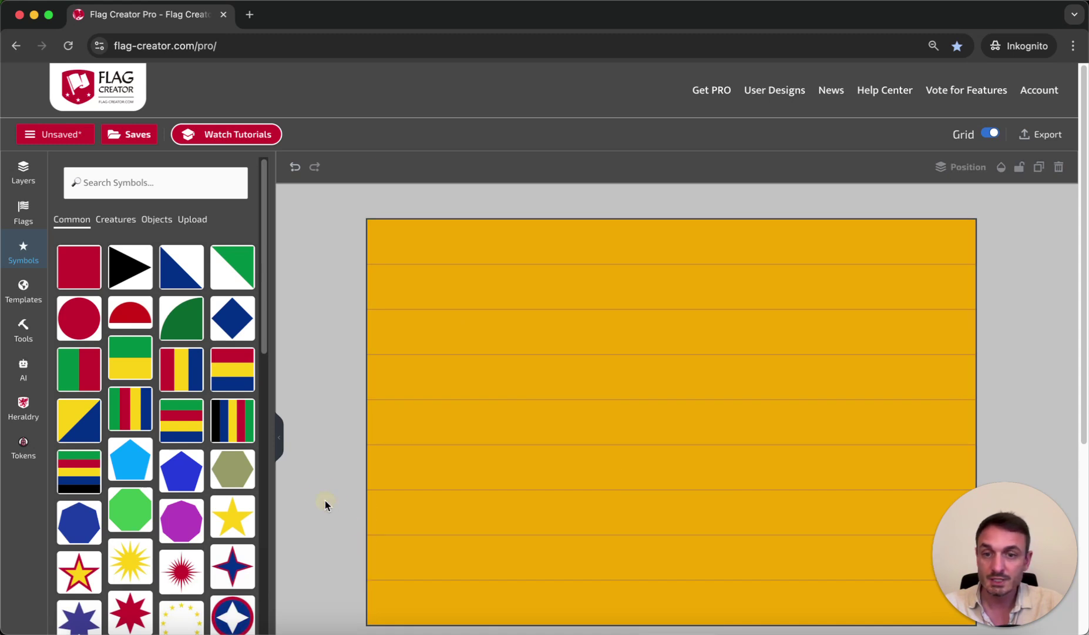
left_click(22, 328)
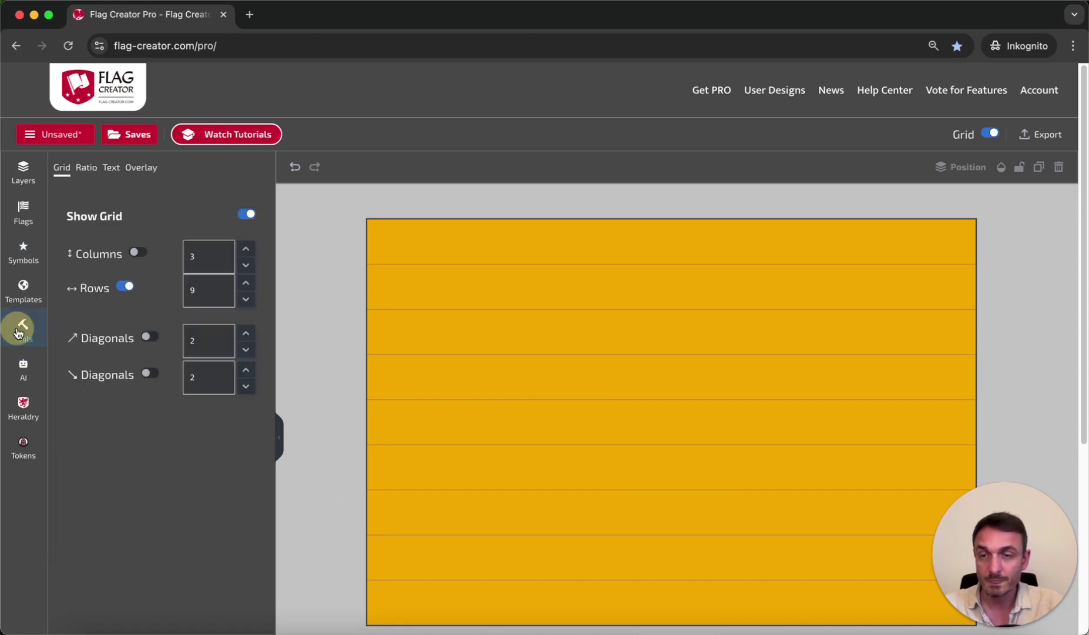
left_click(150, 337)
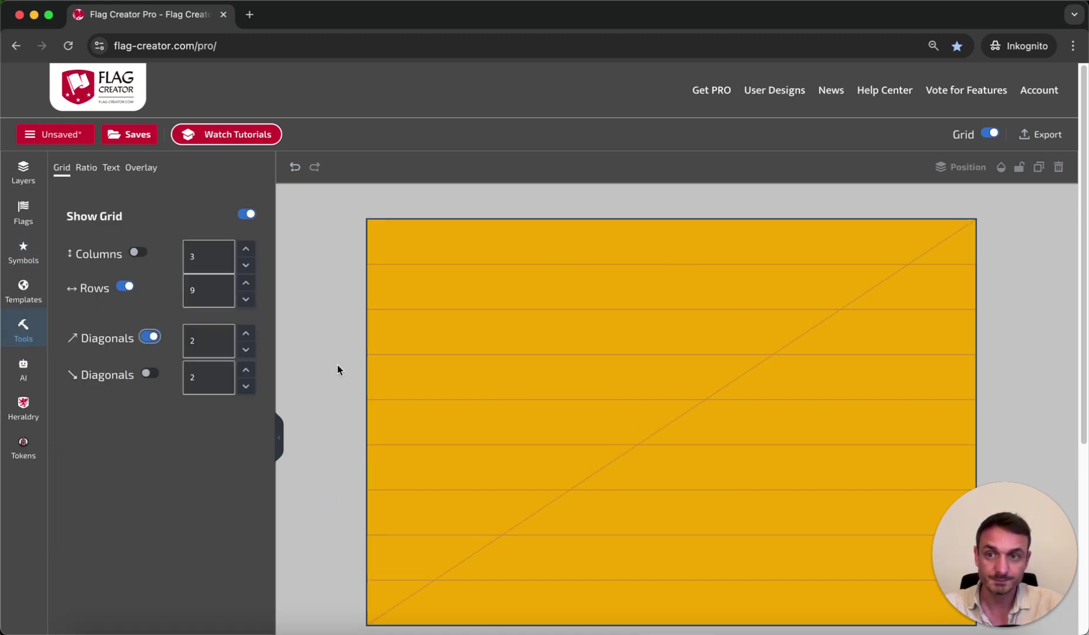
Add the blue triangle symbol, rotate it and stretch it over the flag's upper-left half
left_click(23, 250)
left_click(181, 266)
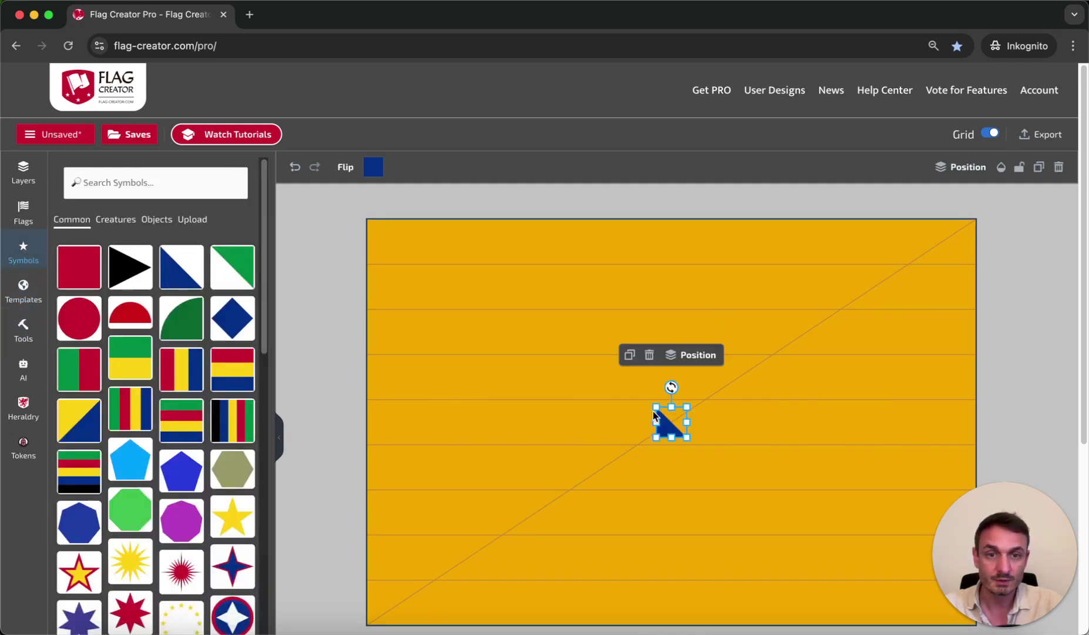
left_click_drag(656, 406, 494, 244)
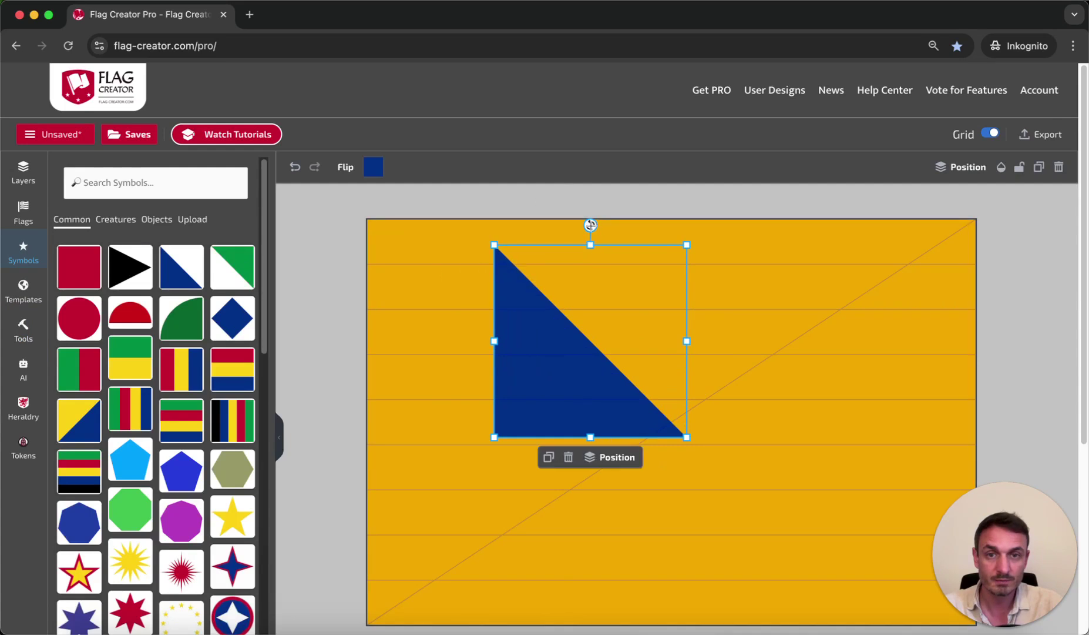
left_click_drag(591, 224, 732, 335)
left_click_drag(584, 311, 443, 288)
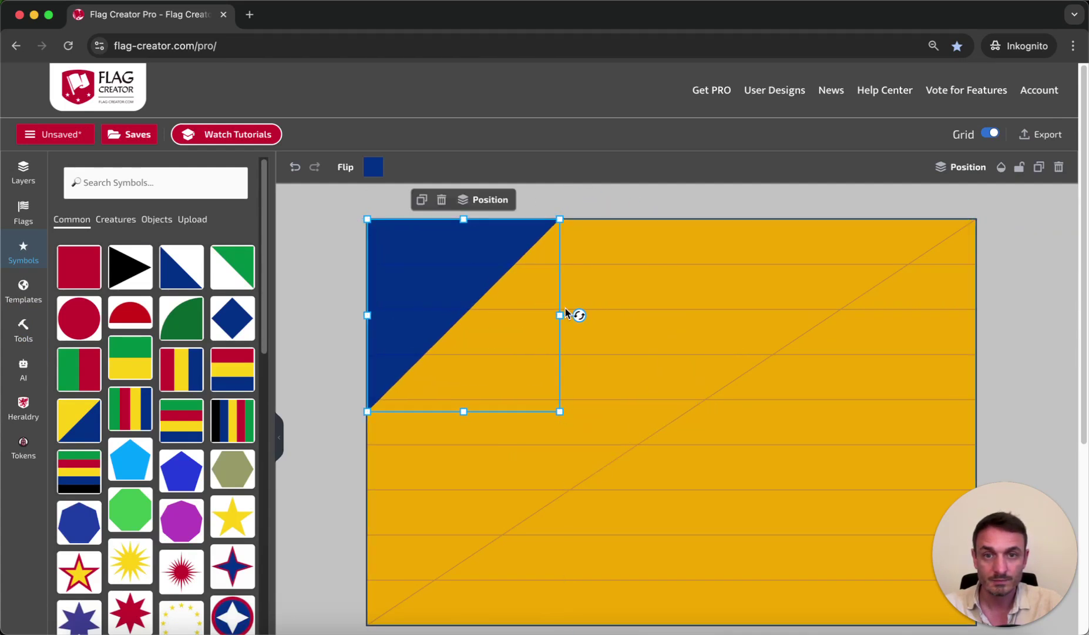
left_click_drag(561, 314, 976, 313)
left_click_drag(672, 413, 677, 625)
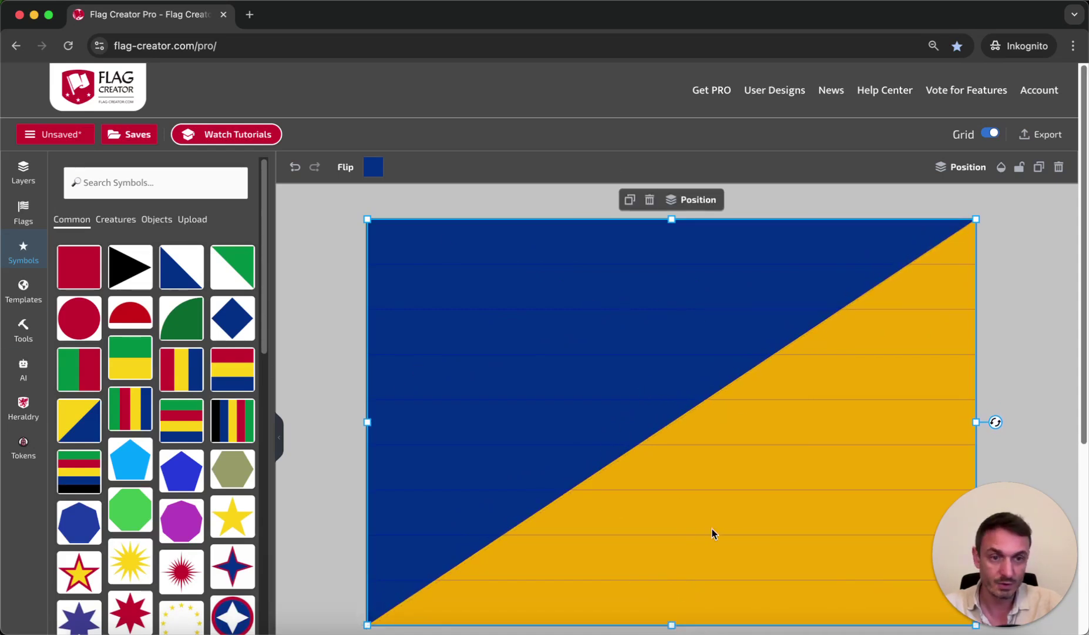
left_click(28, 325)
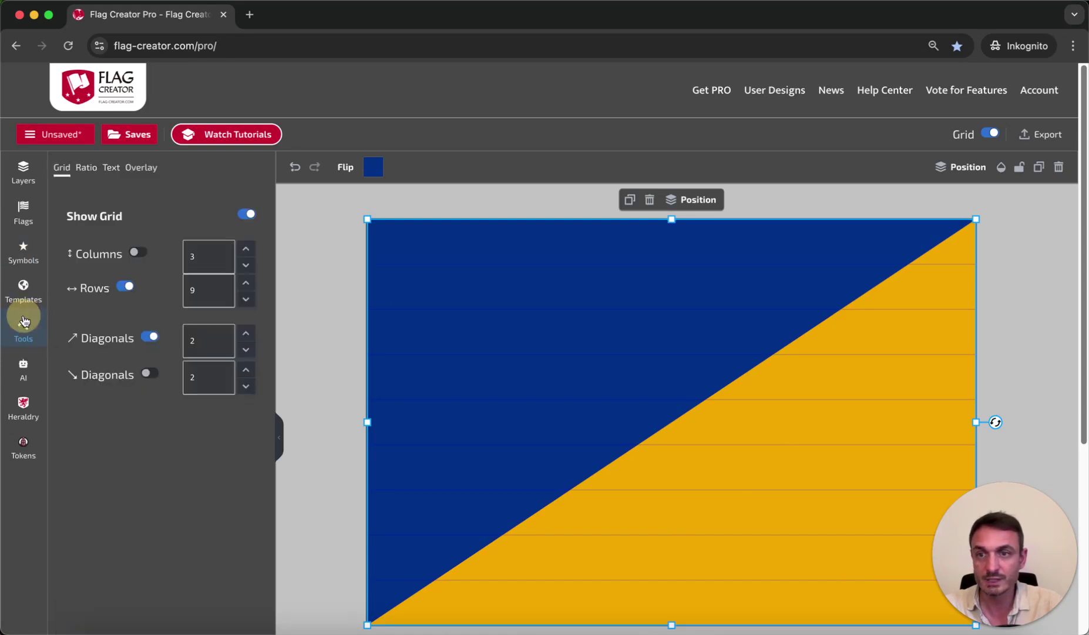
Set the grid to 3 diagonals and shrink the blue triangle to the upper-left grid area
left_click(246, 333)
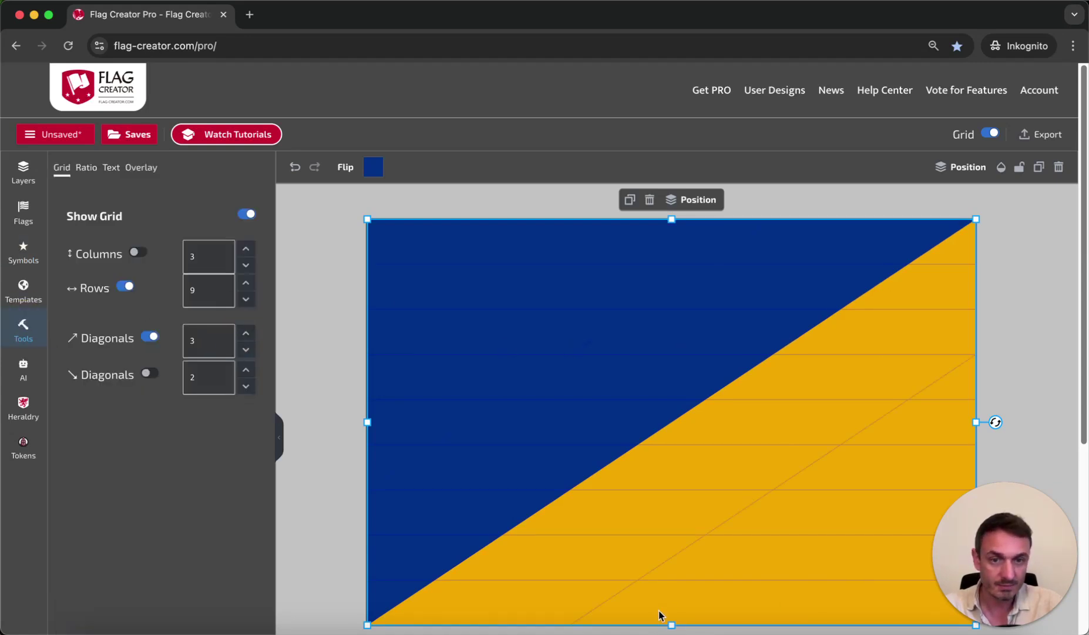
mouse_move(991, 630)
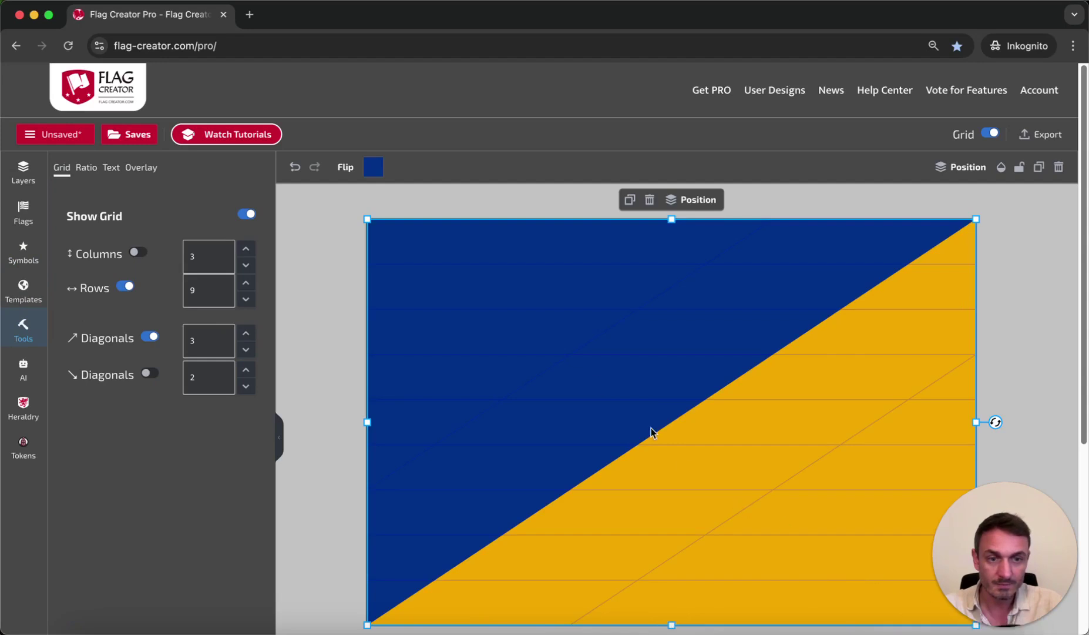
left_click_drag(368, 219, 495, 333)
left_click(598, 375)
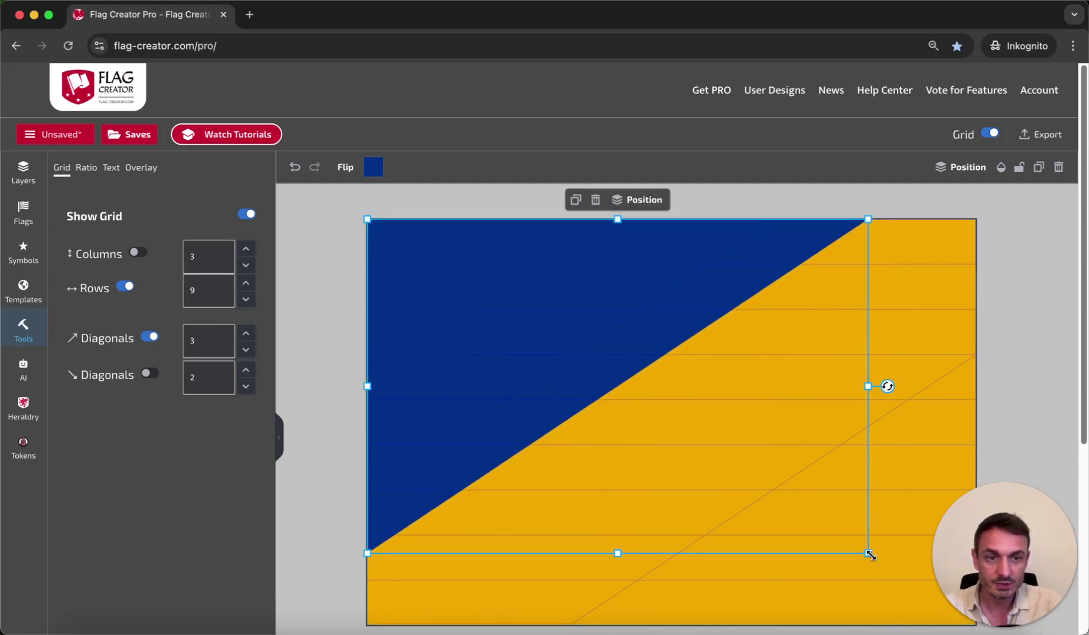
left_click_drag(868, 552, 761, 507)
left_click(1037, 351)
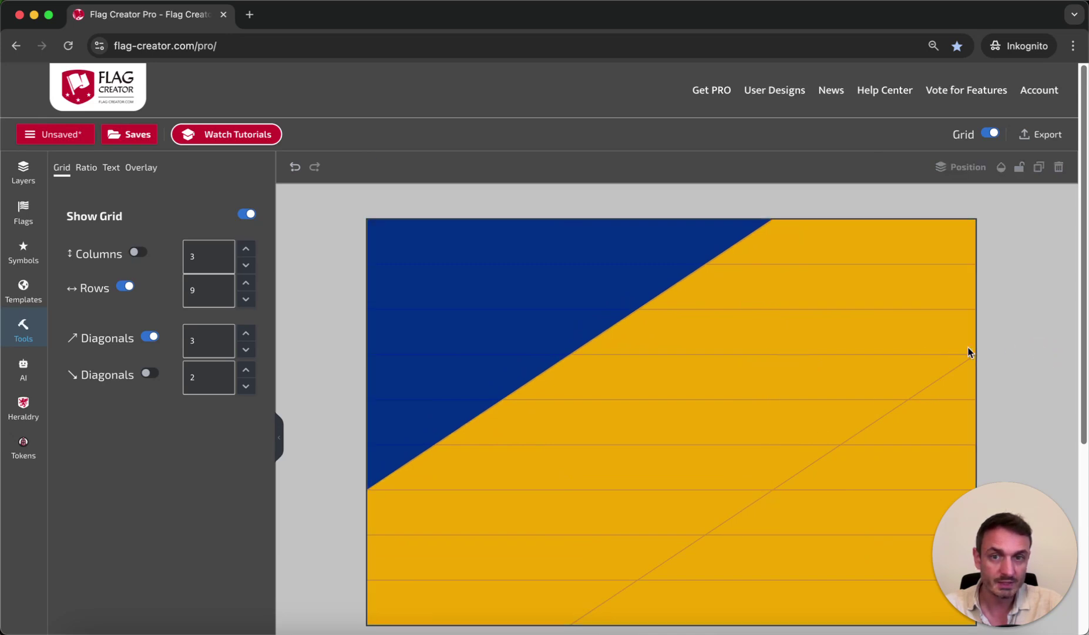
Duplicate the blue triangle, rotate the copy 180° and move it to the lower-right corner
left_click(515, 333)
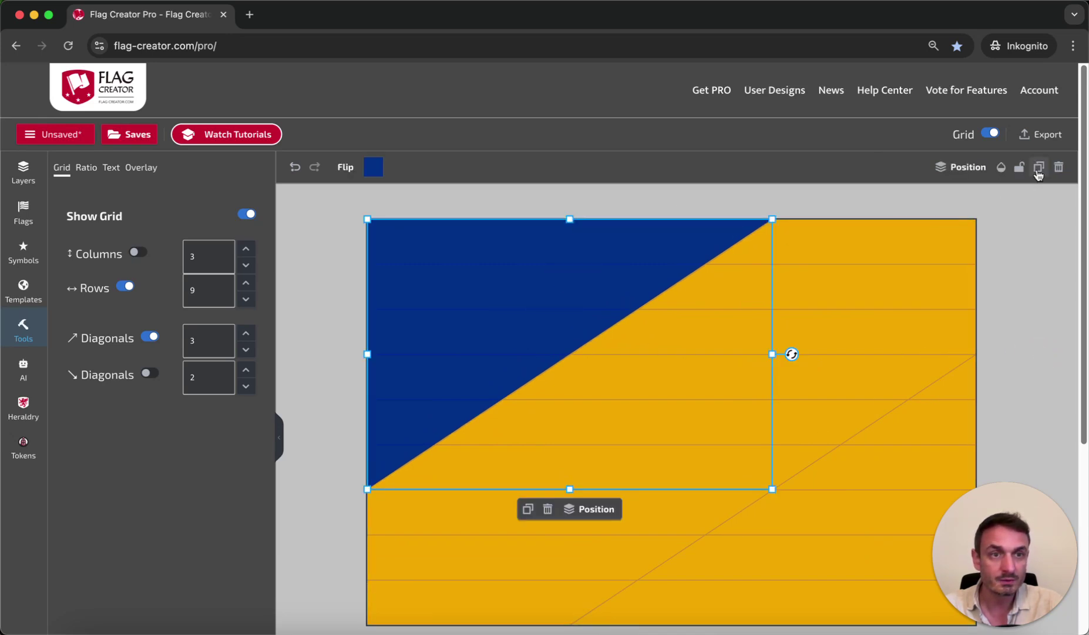
left_click(1039, 167)
left_click_drag(810, 374, 431, 382)
left_click_drag(615, 452, 797, 552)
left_click(1012, 312)
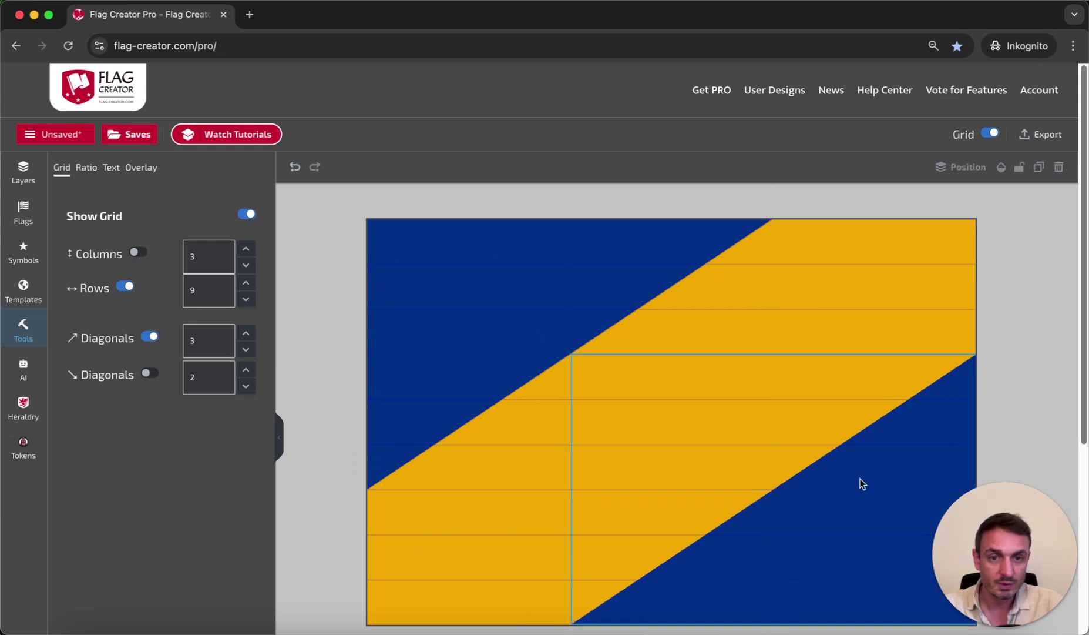
left_click(793, 513)
left_click(1003, 390)
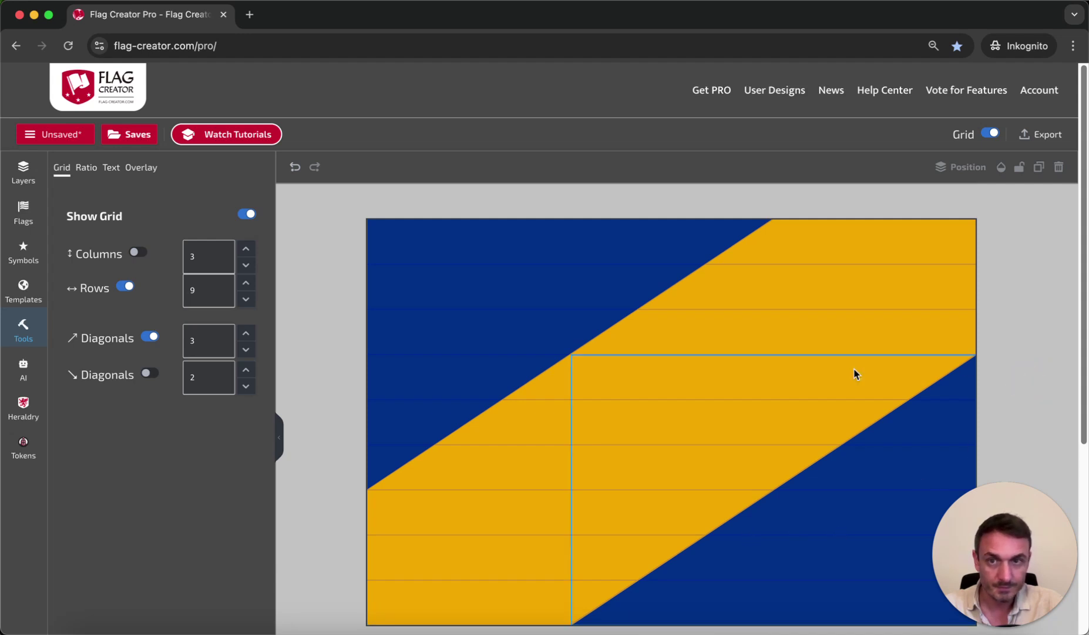
Check both blue triangles around the yellow band, then switch on the column grid lines
left_click(485, 289)
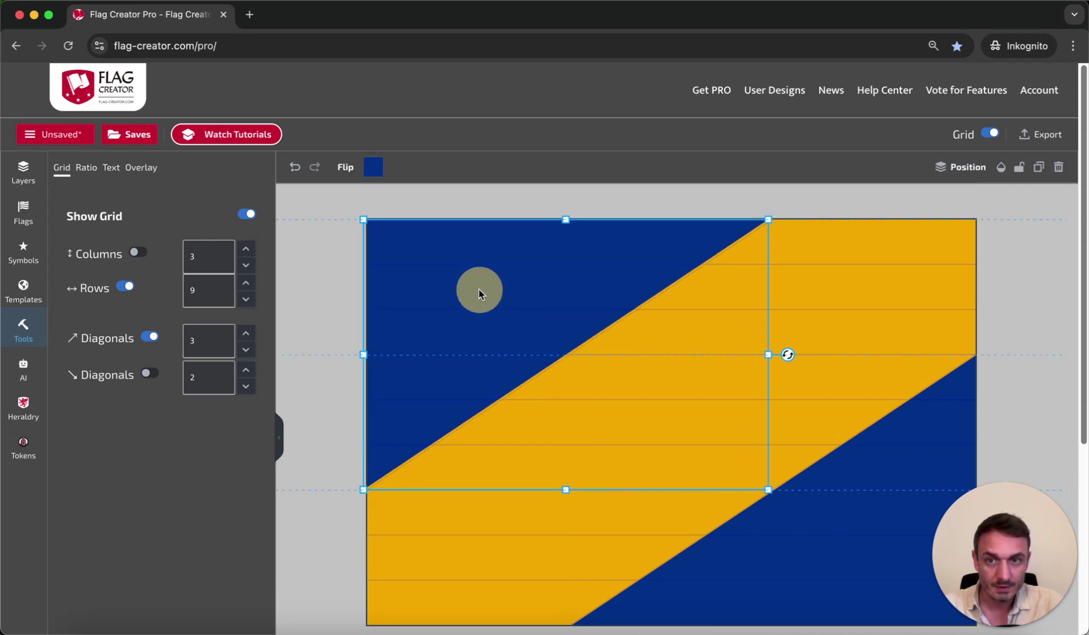
left_click(316, 306)
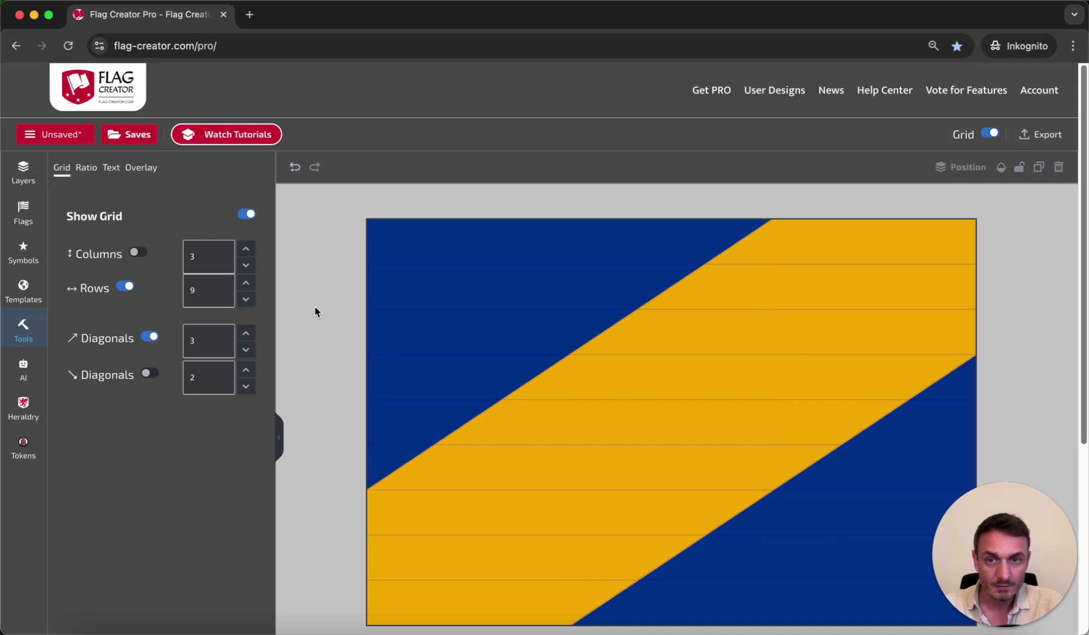
left_click(497, 267)
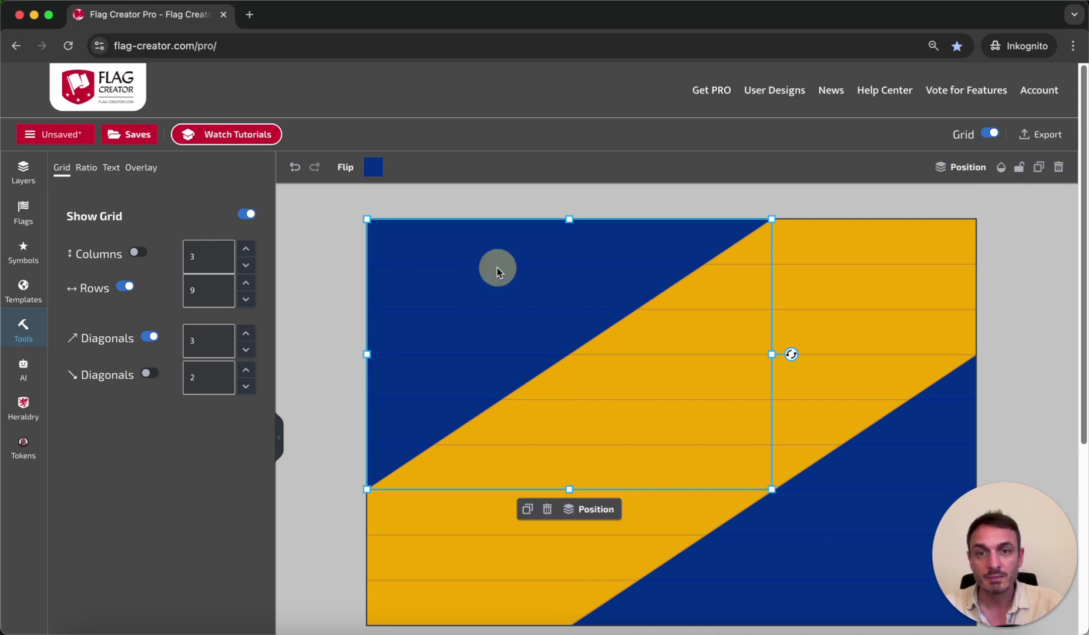
left_click(808, 558)
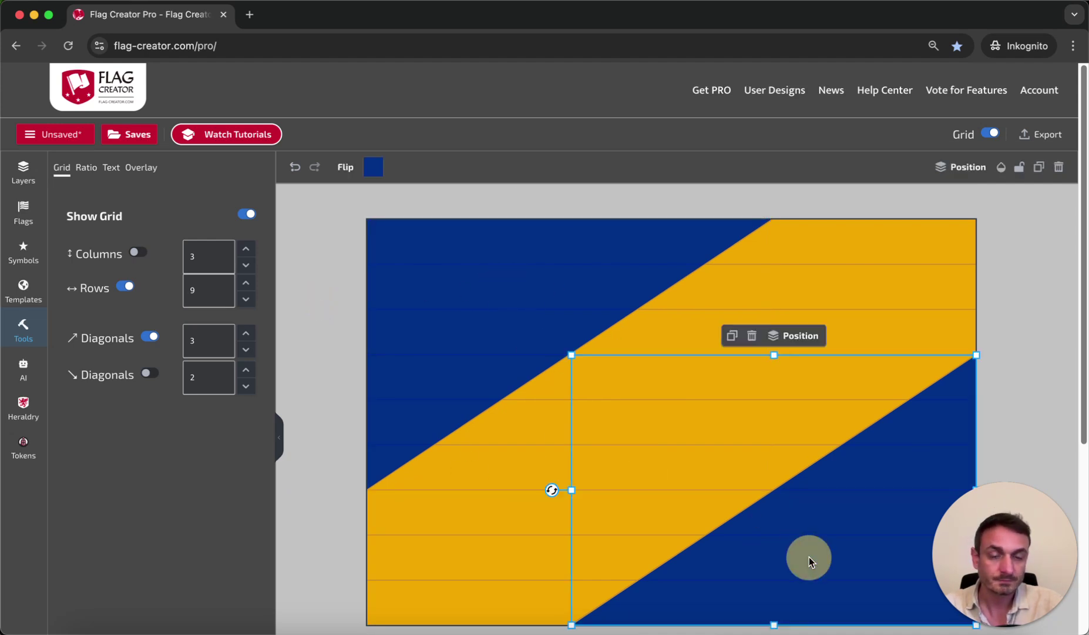
left_click(124, 287)
left_click(319, 343)
left_click(125, 287)
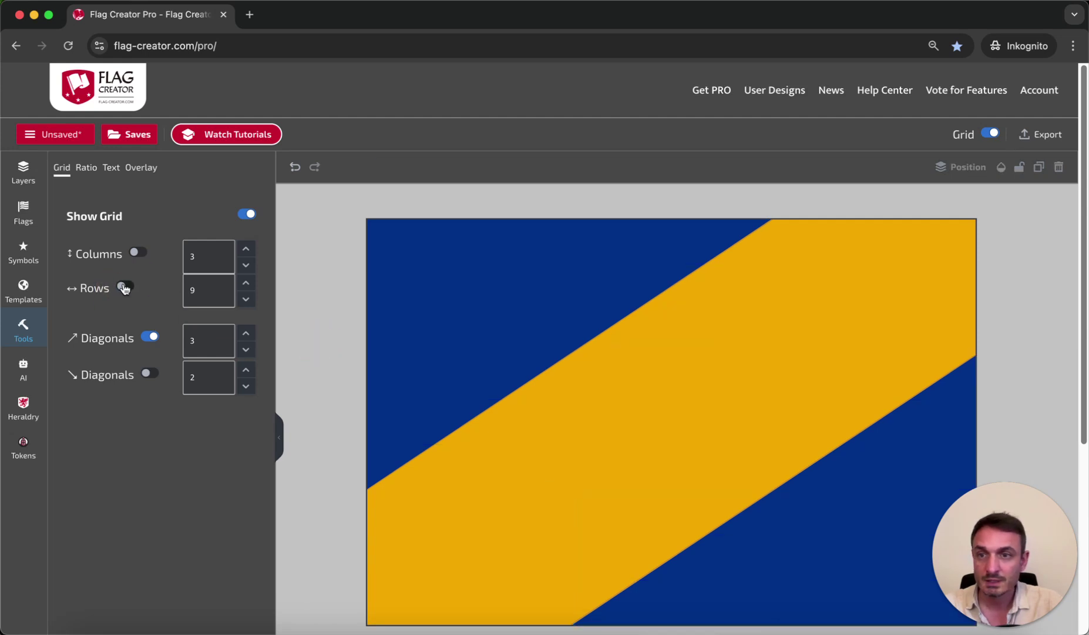
left_click(139, 253)
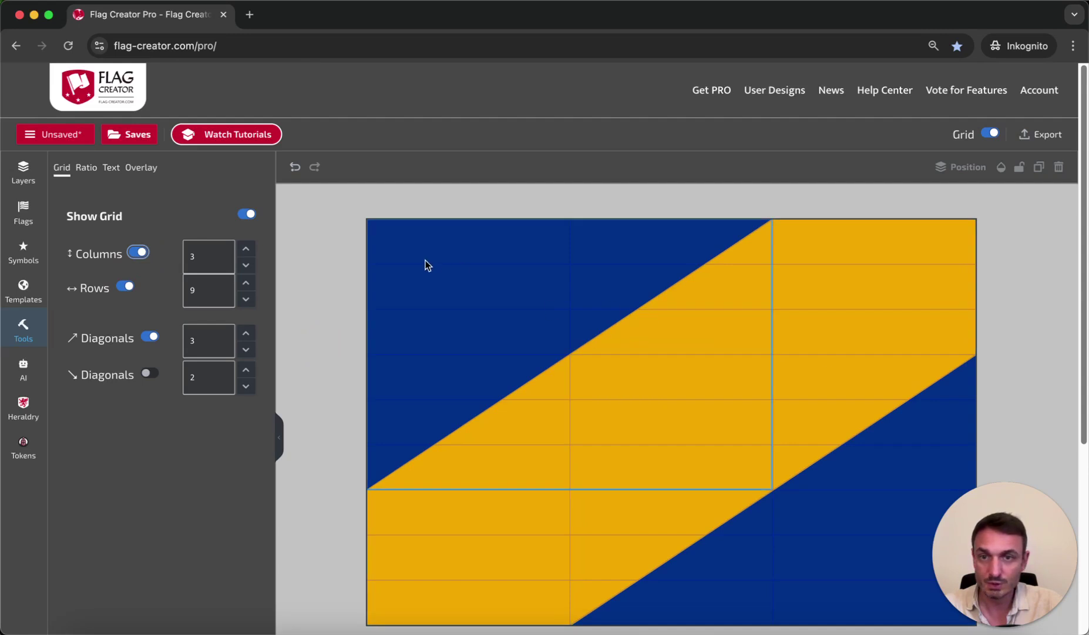
Add a red square, delete the upper-left triangle, and stretch the square into the top-left canton
left_click(23, 252)
left_click(78, 267)
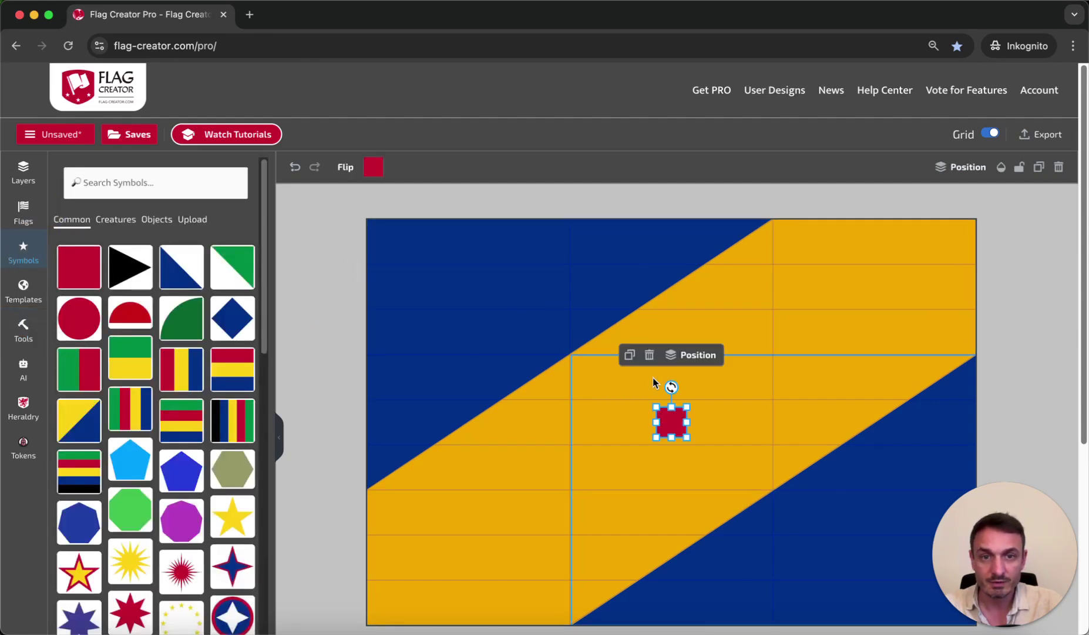
left_click(526, 337)
key("Delete")
left_click_drag(672, 422, 567, 235)
left_click_drag(468, 249, 480, 400)
left_click(1021, 352)
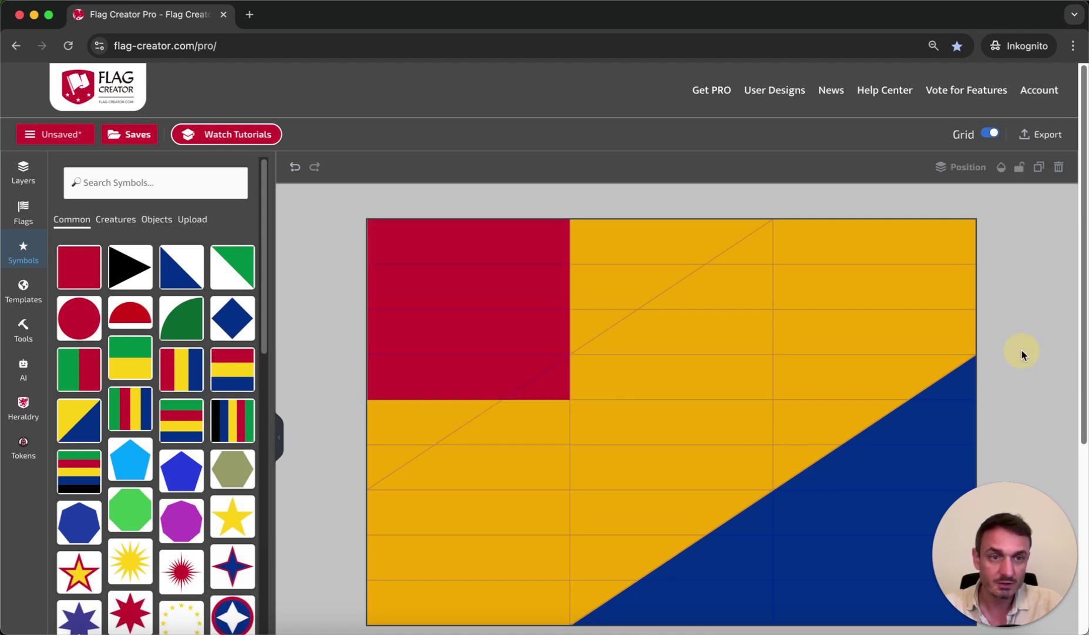
Delete the lower-right blue triangle, hide the grid, and undo a trial canton height change
left_click(756, 521)
key("Delete")
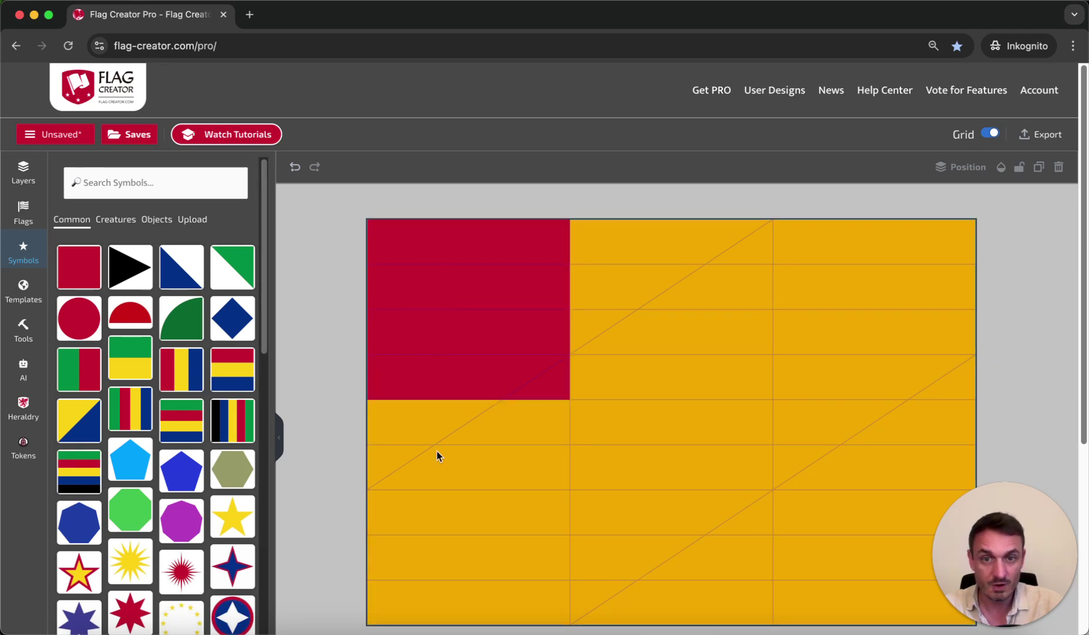
left_click(990, 132)
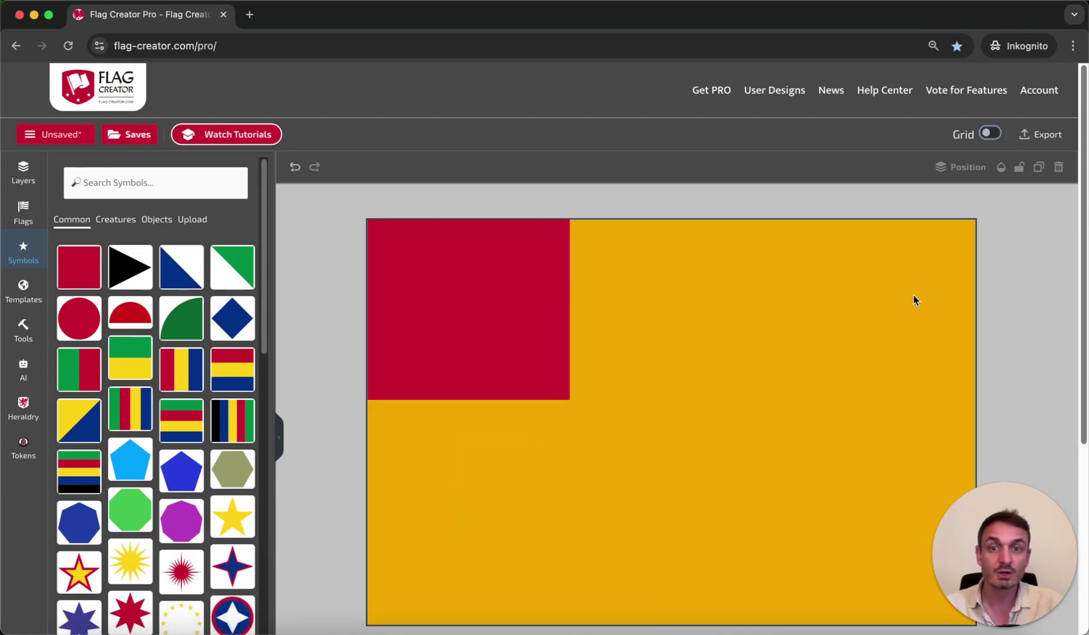
left_click(510, 302)
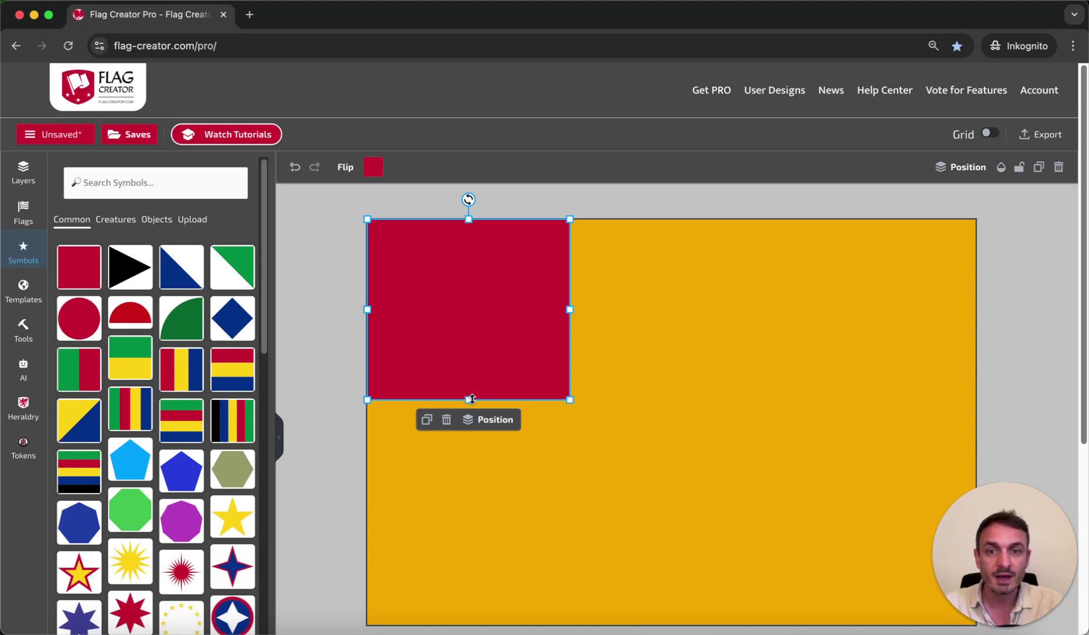
left_click_drag(472, 399, 463, 366)
left_click(295, 167)
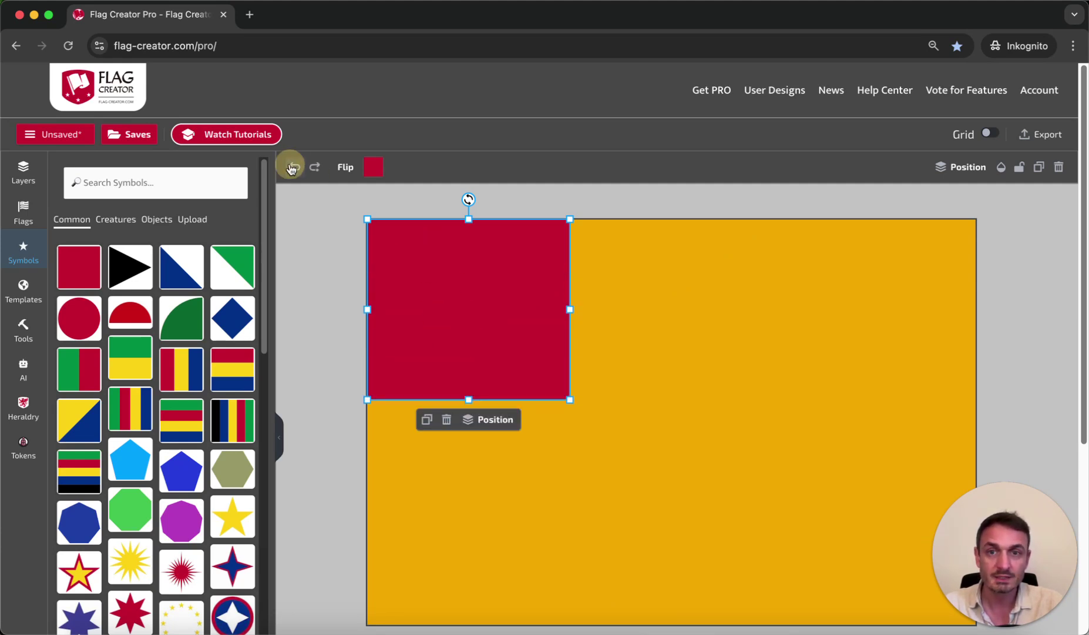
left_click(319, 304)
left_click(510, 326)
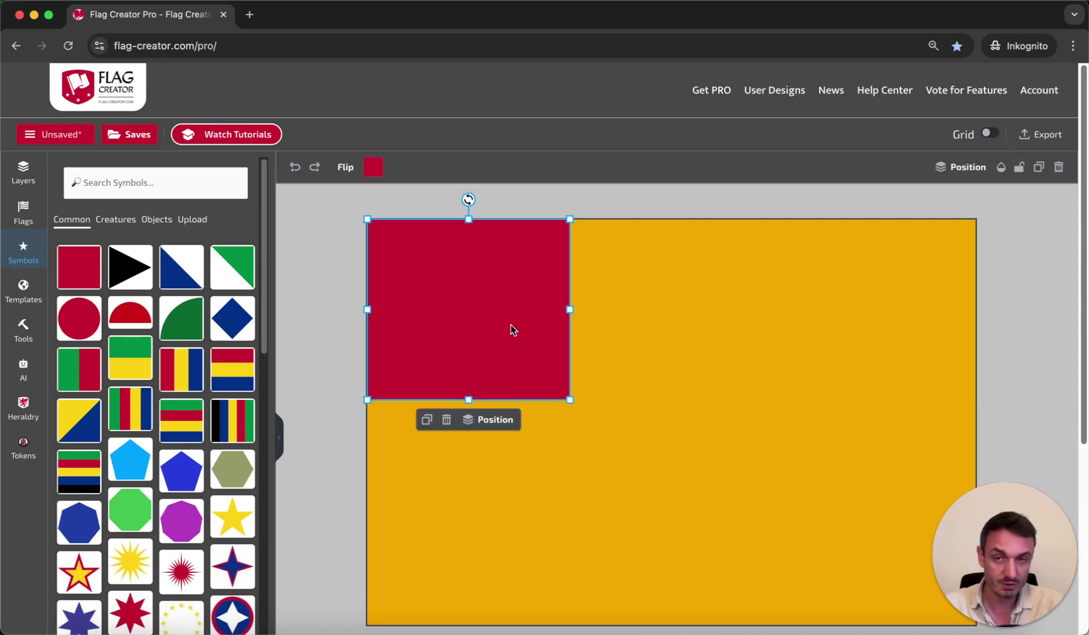
left_click(343, 314)
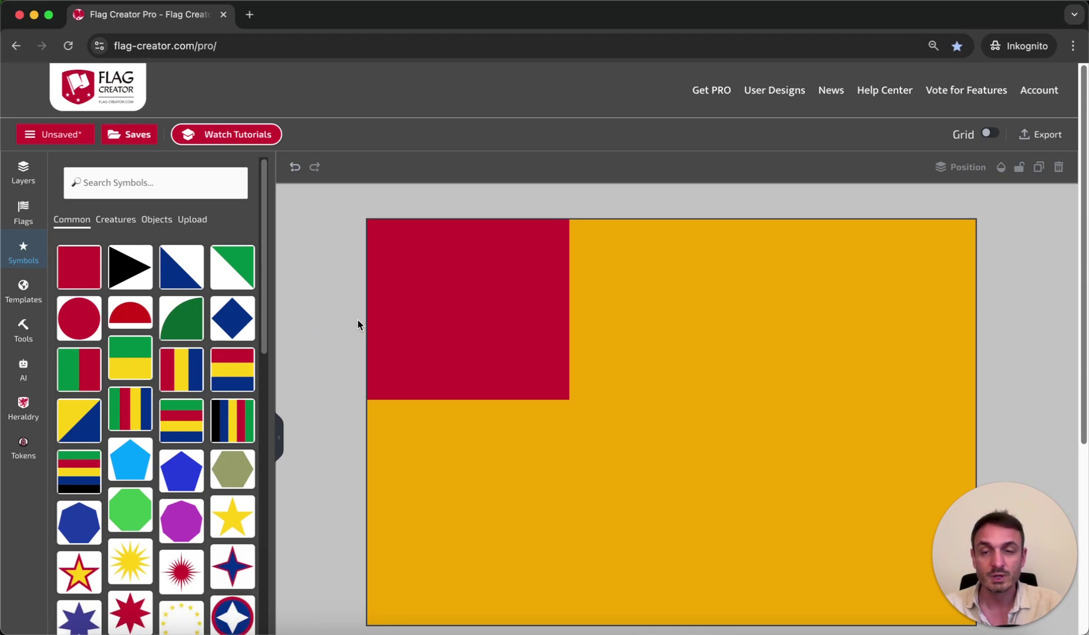
left_click(23, 334)
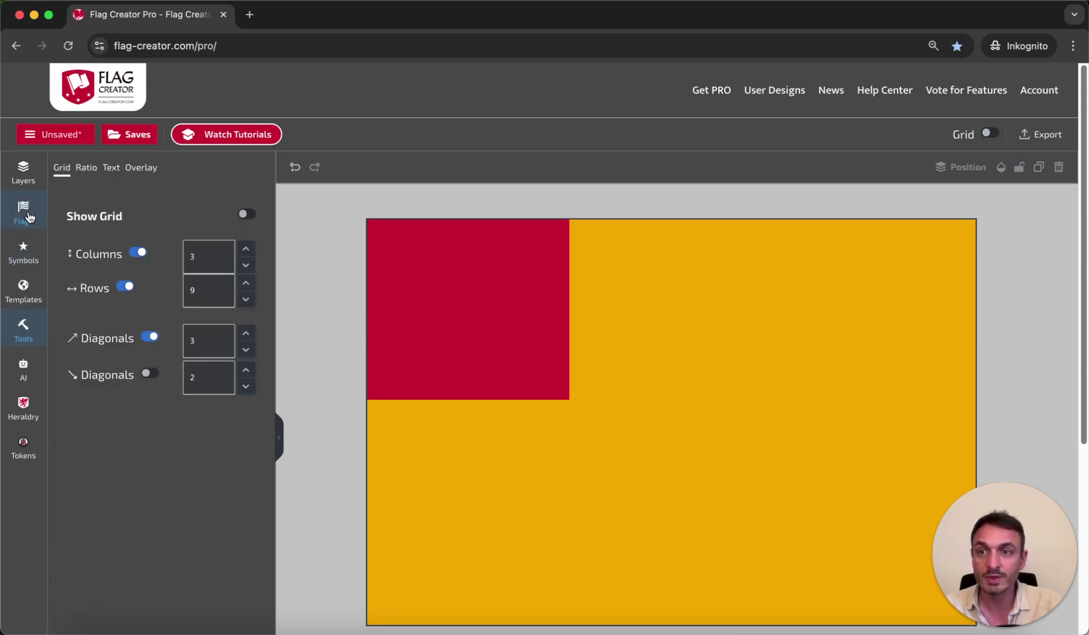
Load the Chile template from Templates, then switch to the white-over-red Greenland flag with counterchanged disc
left_click(24, 288)
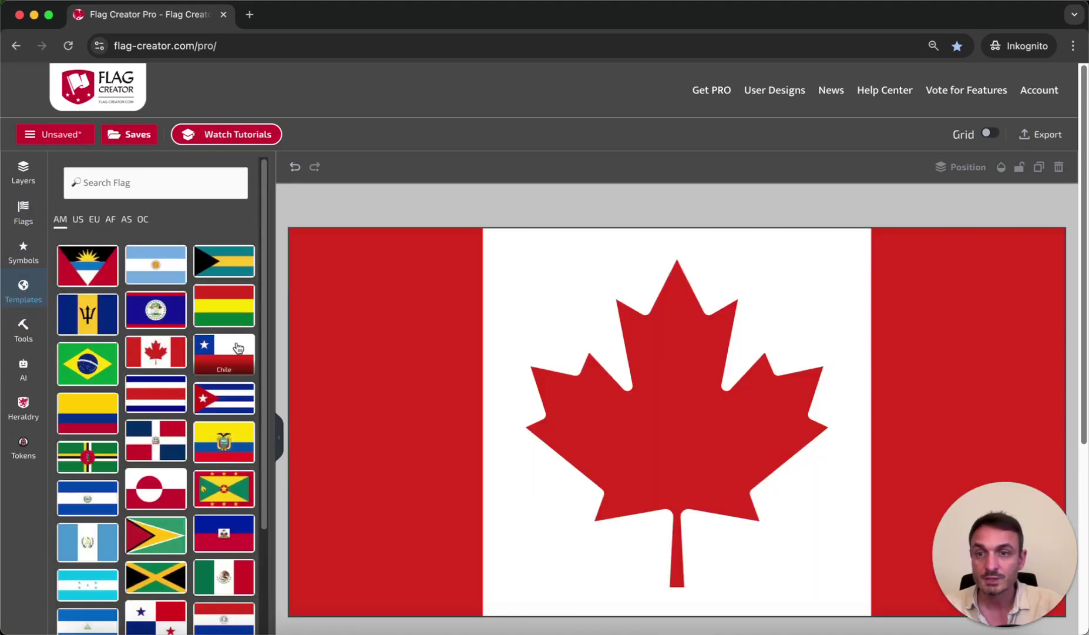
left_click(224, 354)
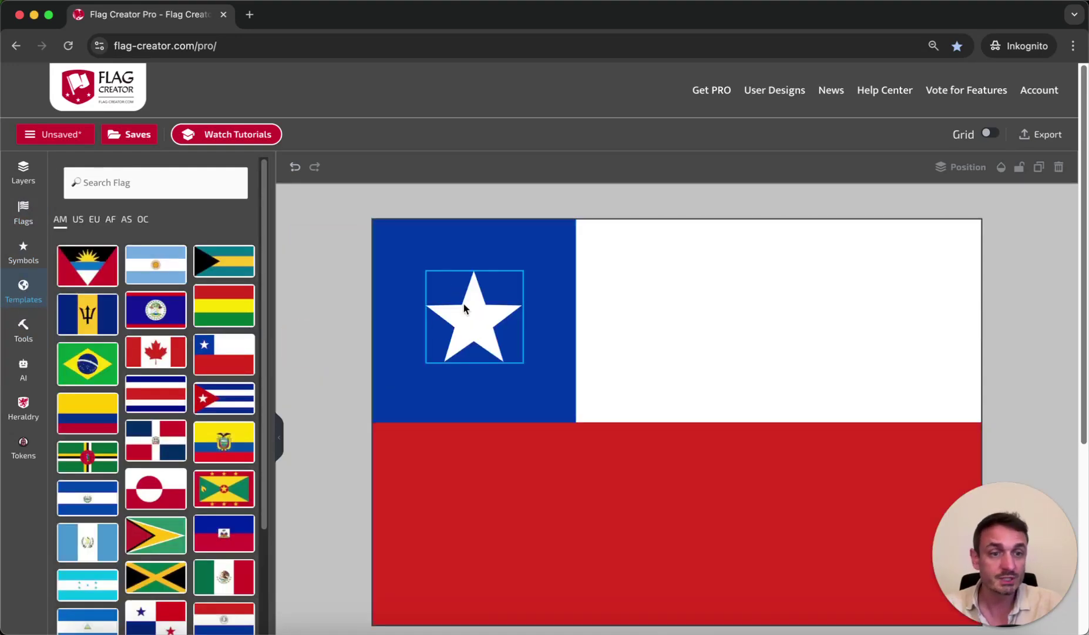
left_click(156, 487)
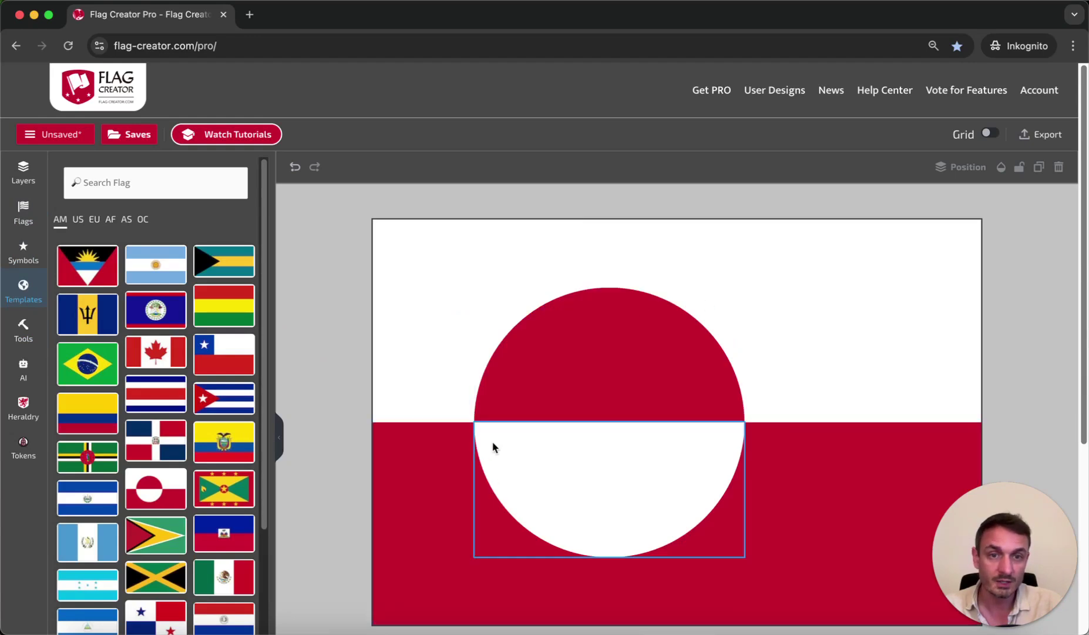